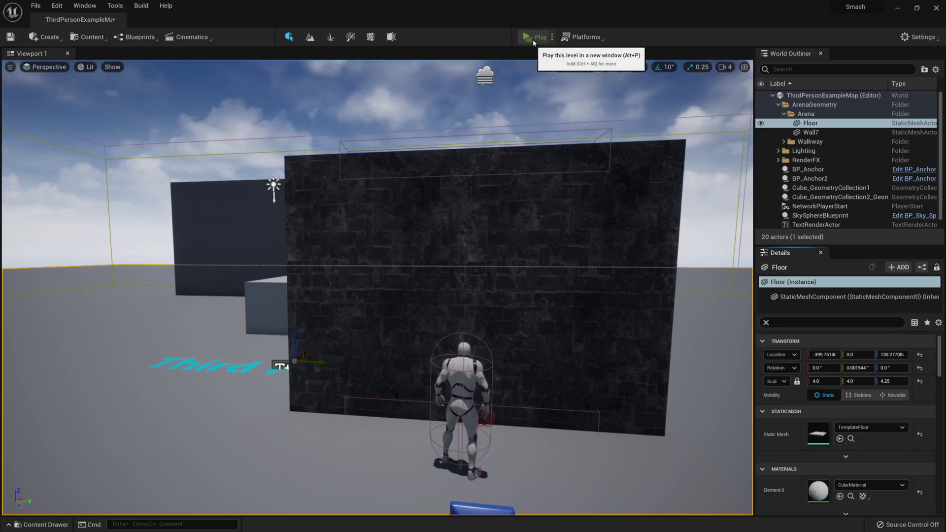
# Play-test the level by attacking the brick wall with the character at several spots, and exit the preview.
pyautogui.click(533, 39)
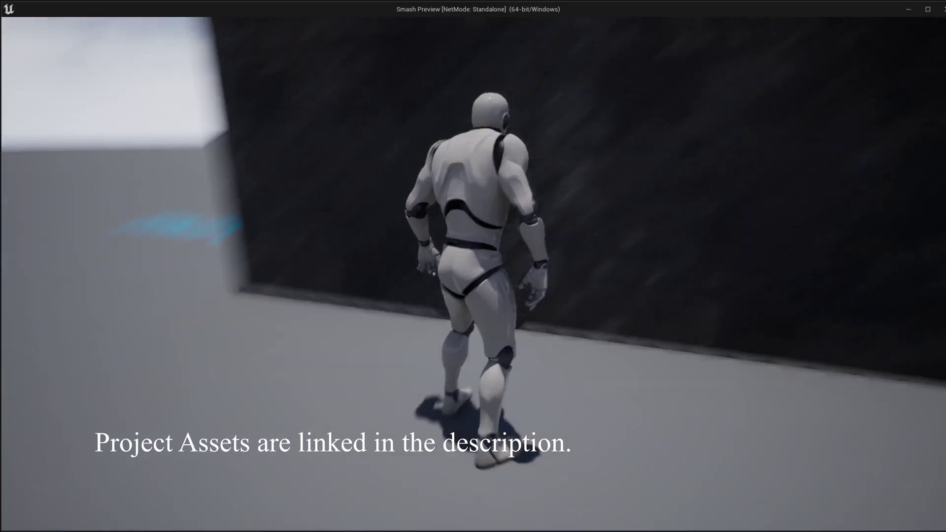
pyautogui.press('w')
pyautogui.press('f')
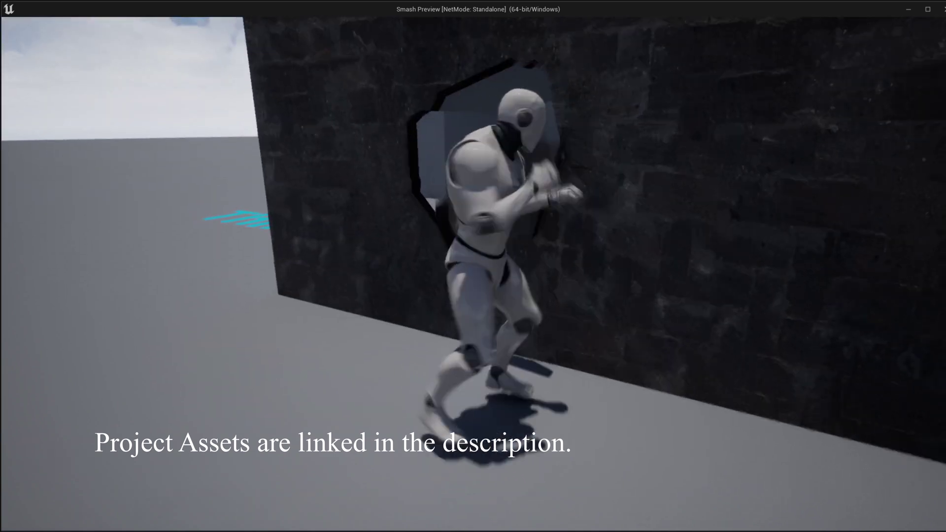
pyautogui.press('s')
pyautogui.press('w')
pyautogui.press('f')
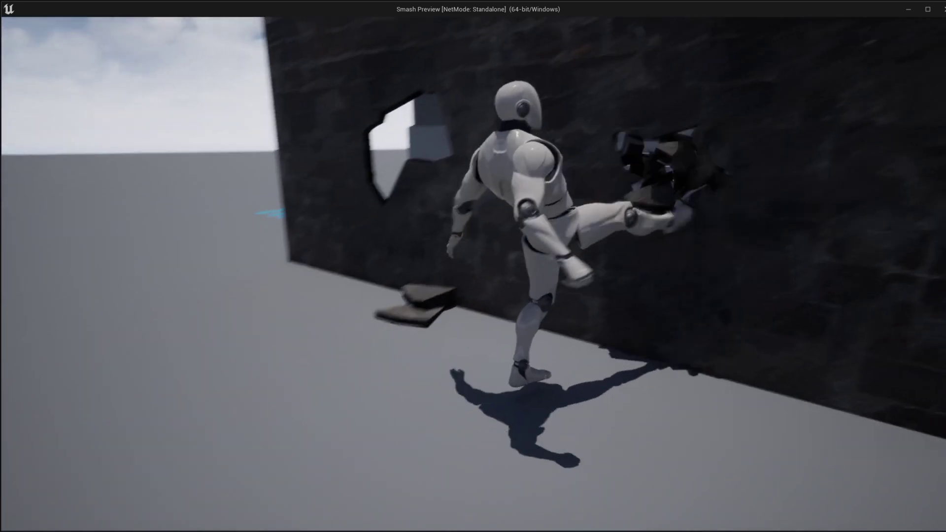
pyautogui.press('a')
pyautogui.press('w')
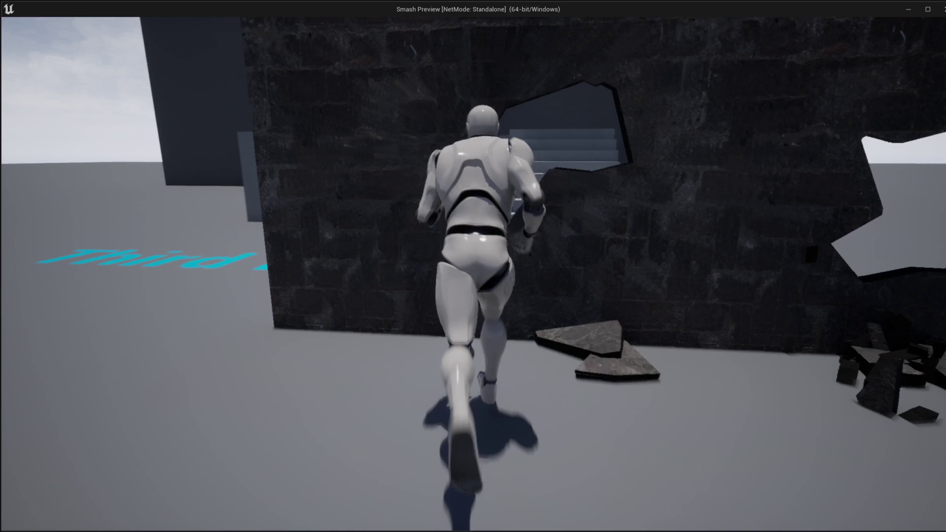
pyautogui.press('f')
pyautogui.press('s')
pyautogui.press('d')
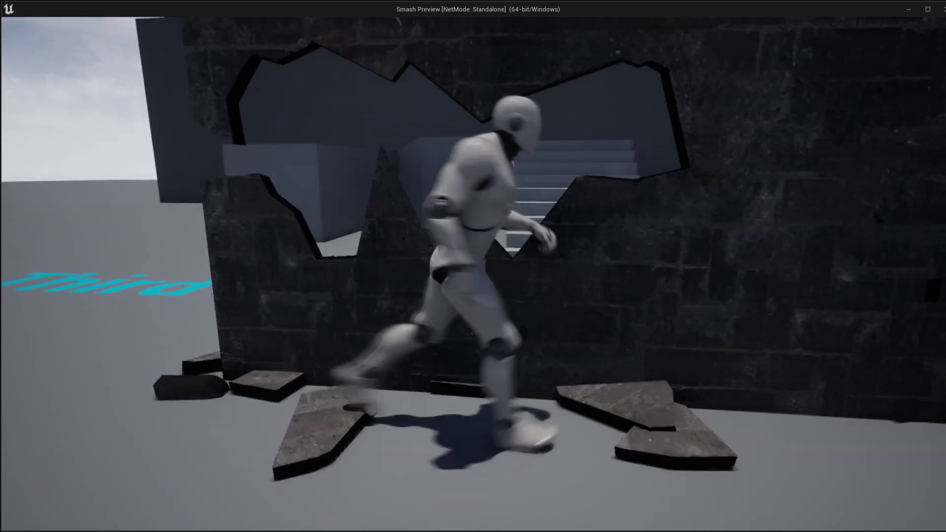
pyautogui.press('s')
pyautogui.press('w')
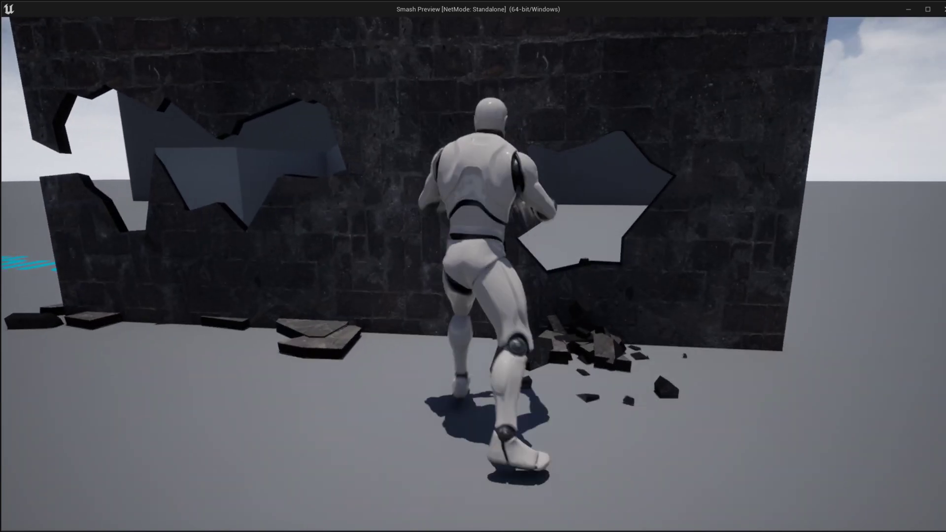
pyautogui.press('f')
pyautogui.press('Escape')
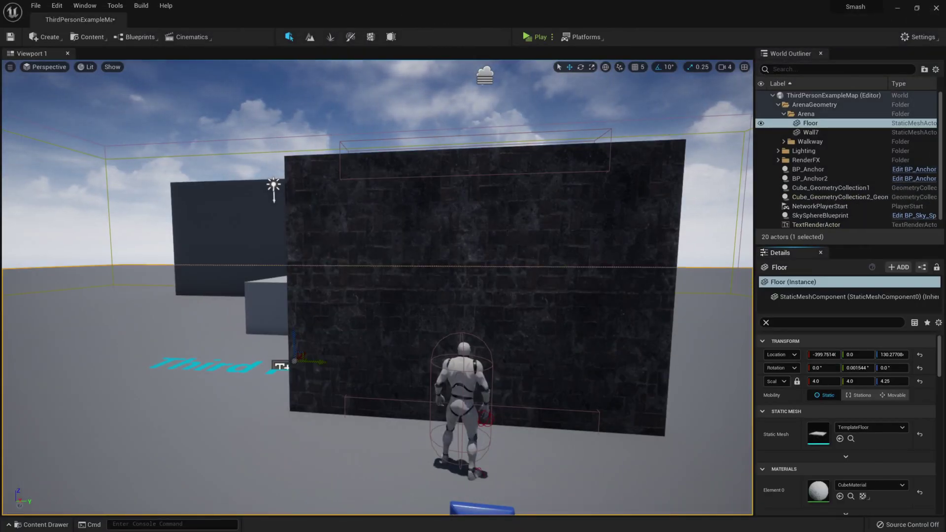
# Select the left brick wall section, Cube_GeometryCollection1, and activate Fracture editing mode.
pyautogui.click(402, 233)
pyautogui.click(538, 230)
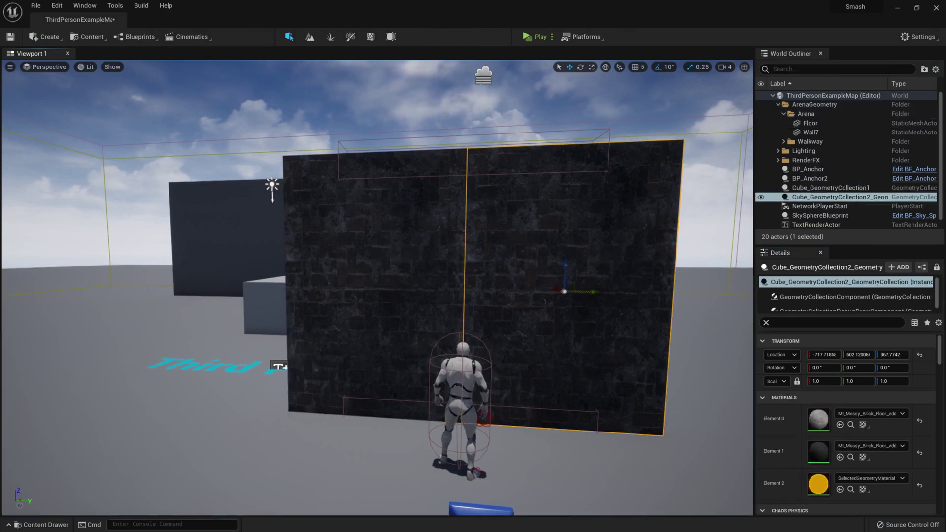
pyautogui.click(427, 230)
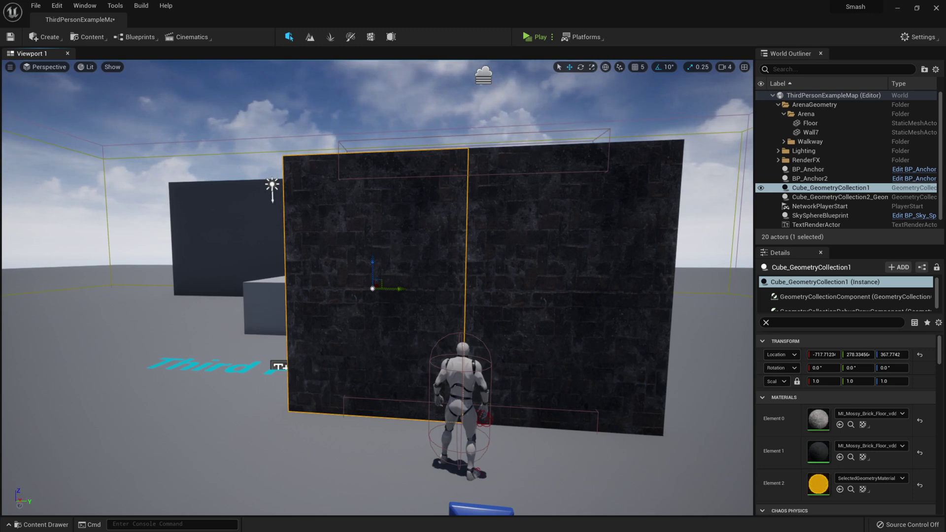
pyautogui.click(370, 37)
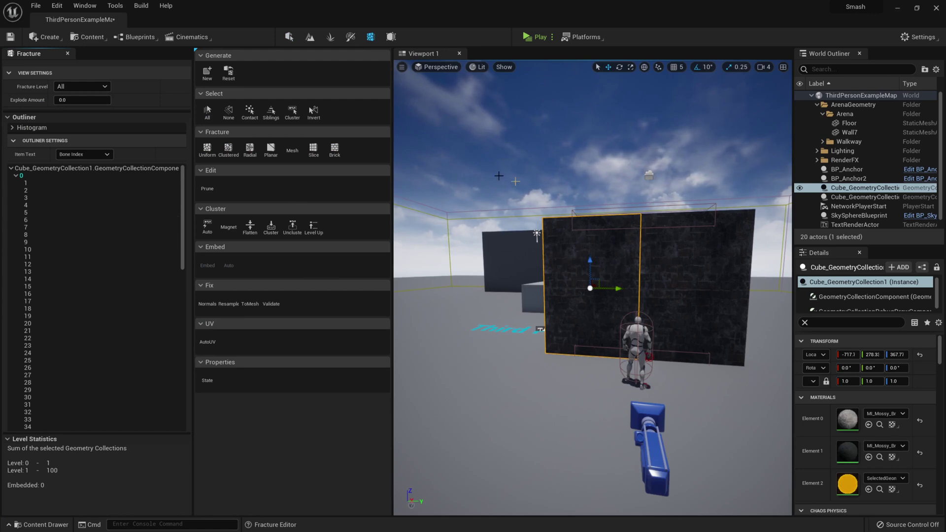
# Search the project's plugins for "fie" to check the Field System plugin, and close the plugin window.
pyautogui.click(57, 6)
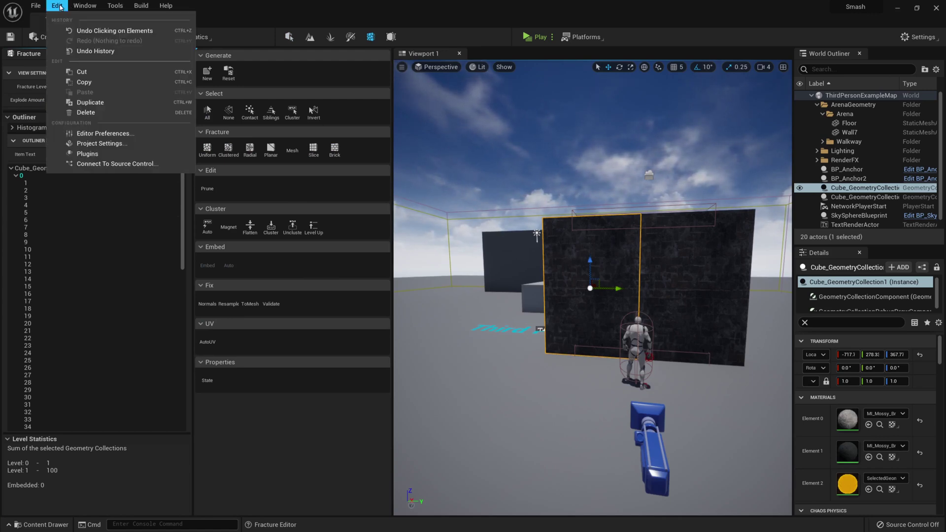
pyautogui.click(113, 154)
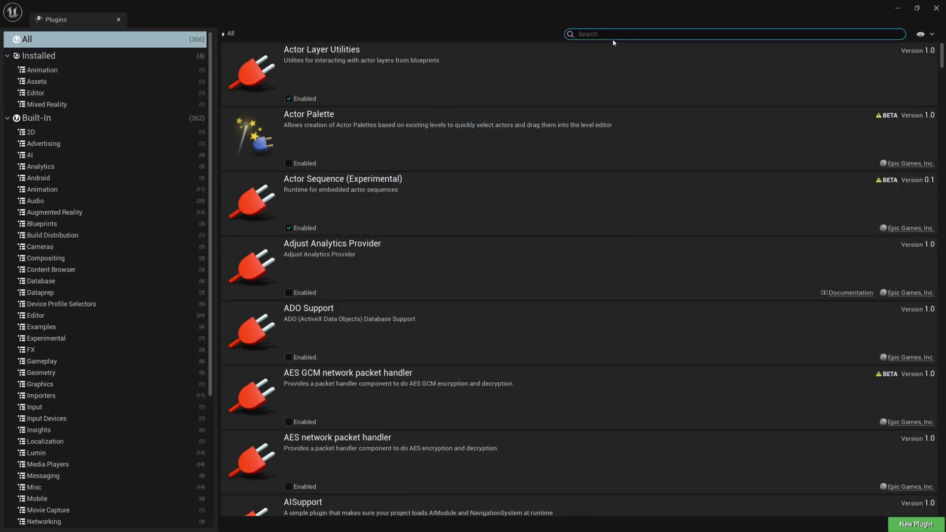
pyautogui.write('fie')
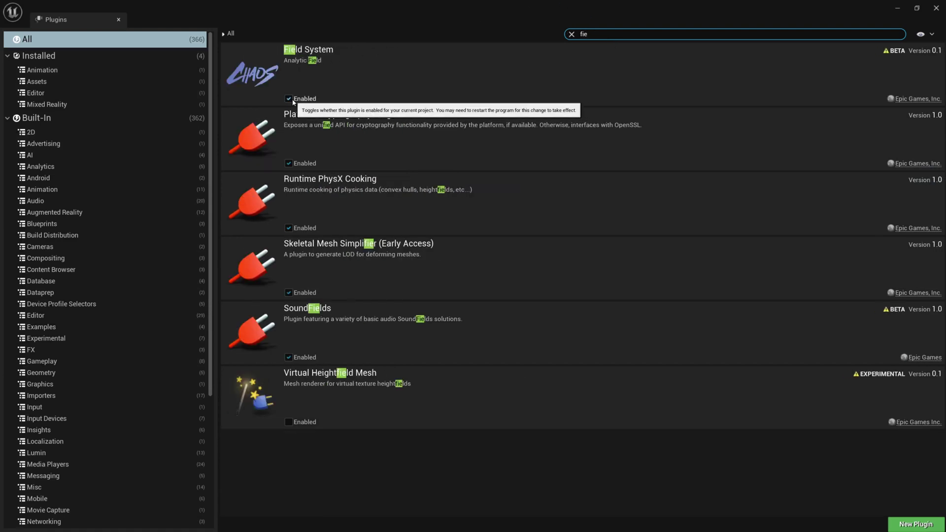
pyautogui.click(936, 7)
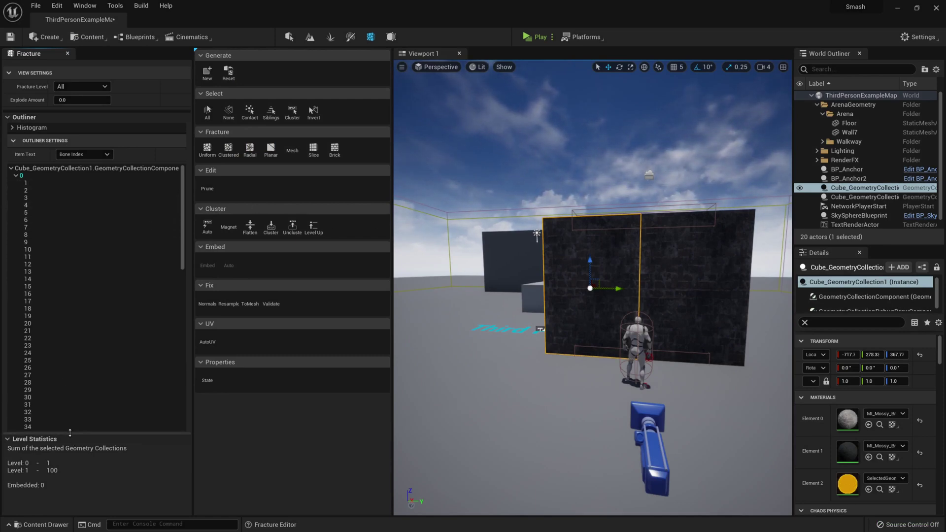
# Enlarge the Level Statistics area and enable bone colors for the left wall, filtering its details by "bone".
pyautogui.moveTo(71, 437); pyautogui.dragTo(72, 401)
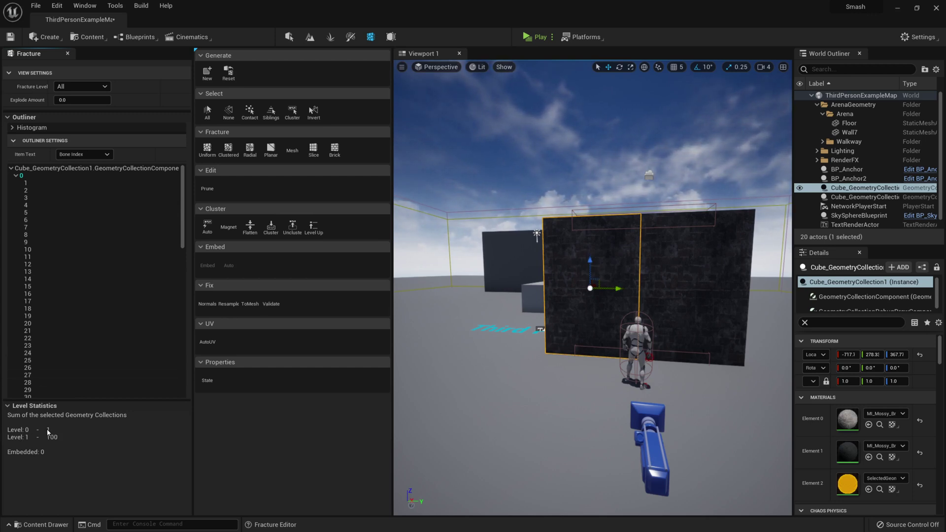
pyautogui.click(830, 323)
pyautogui.write('b')
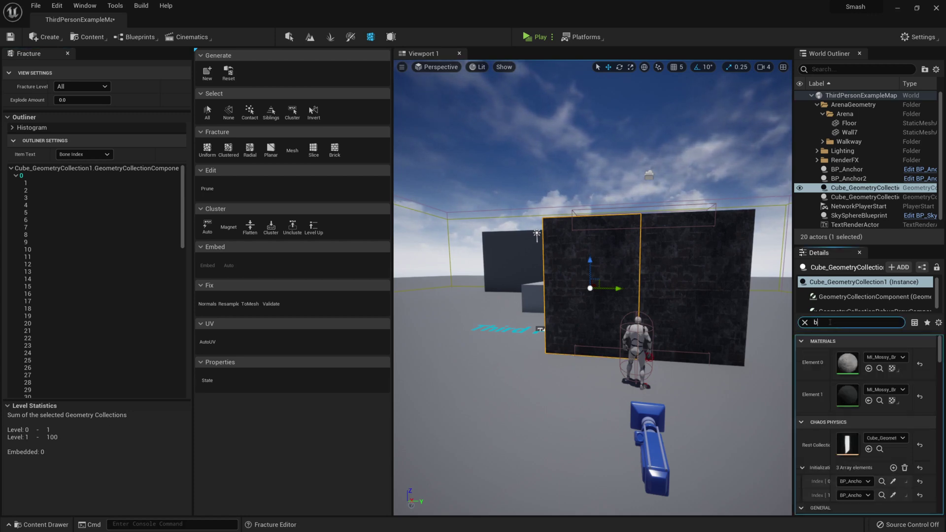
pyautogui.write('one')
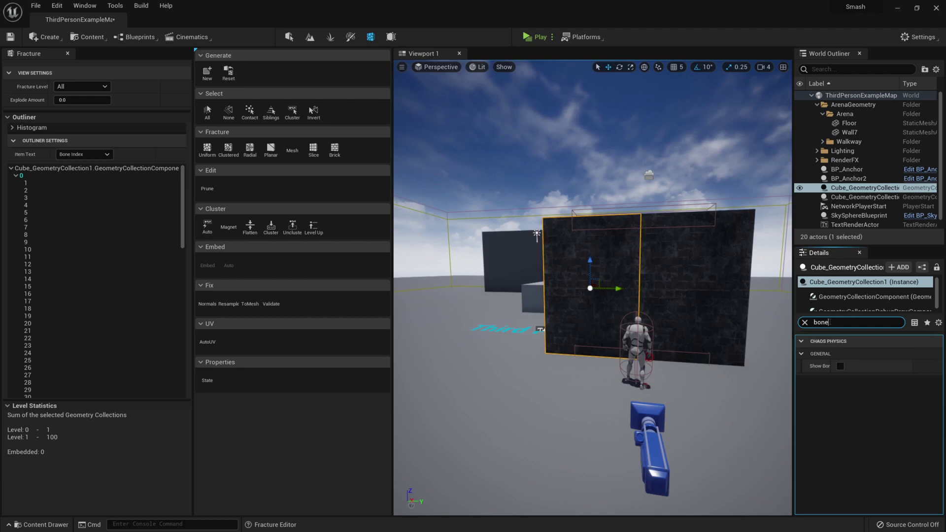
pyautogui.click(840, 366)
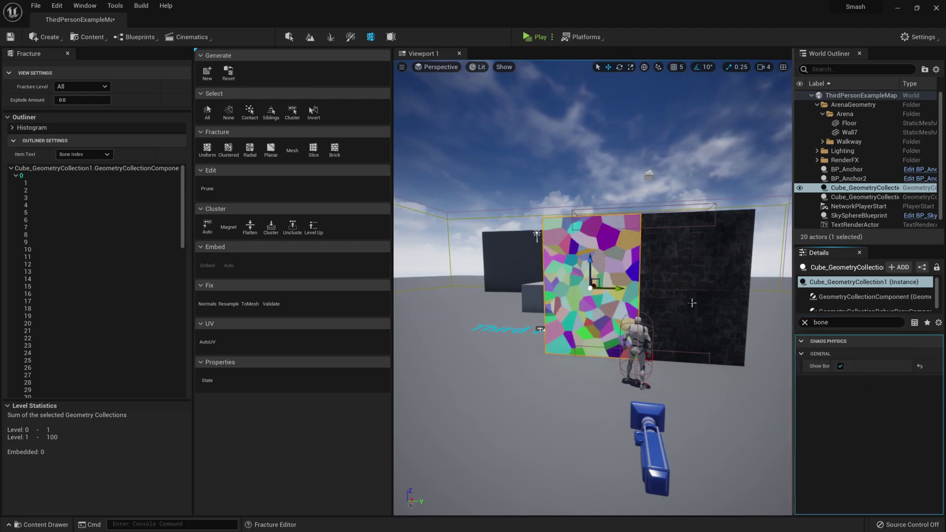
# View the left wall at fracture Level 0 and at Level 1 to compare its pieces.
pyautogui.click(84, 86)
pyautogui.click(87, 117)
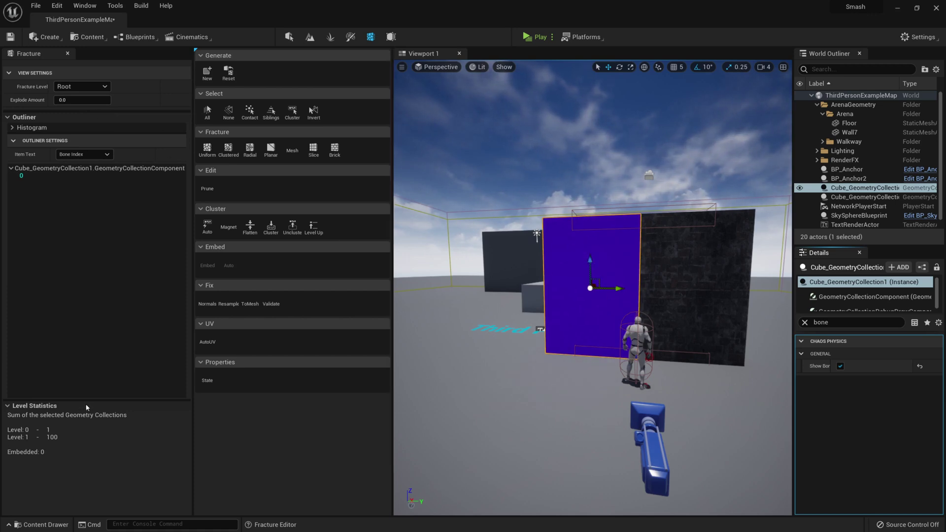
pyautogui.click(82, 86)
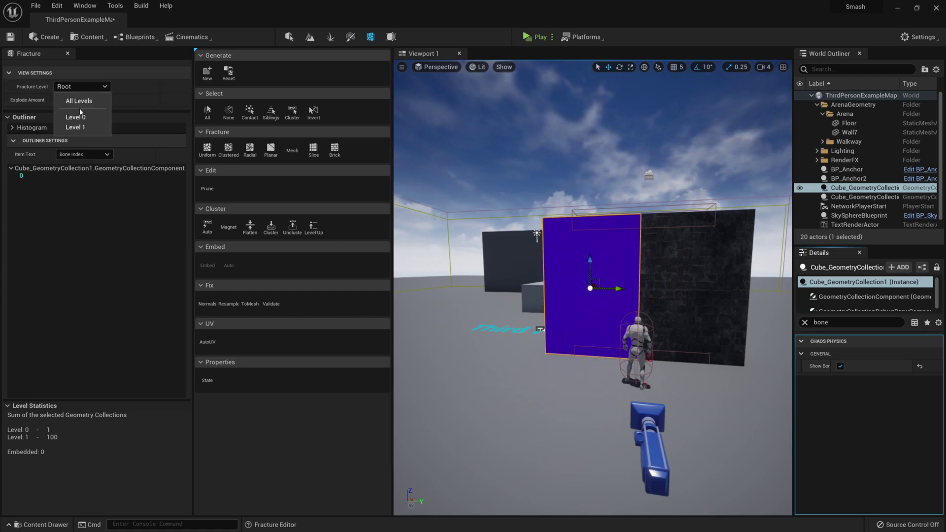
pyautogui.click(77, 127)
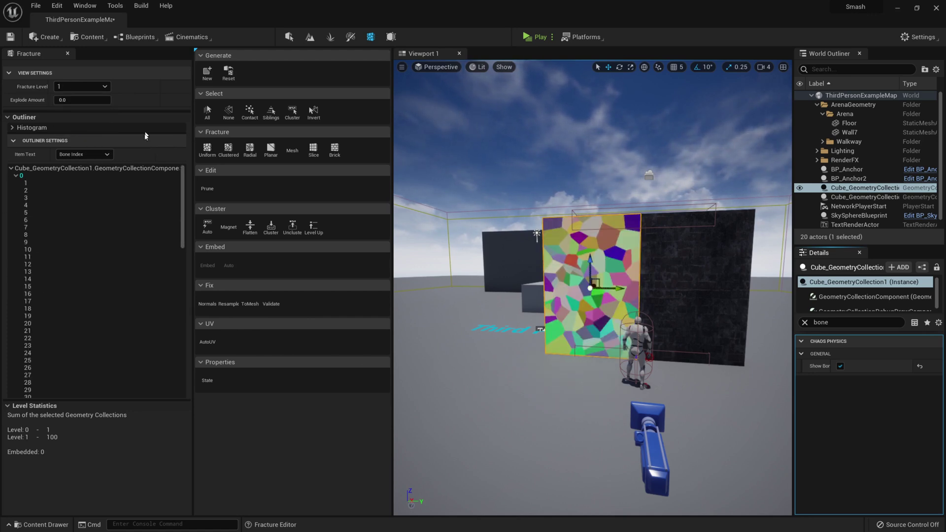
# Select the right wall section, filter its details by "dam", and widen the label column to examine the damage thresholds.
pyautogui.click(696, 256)
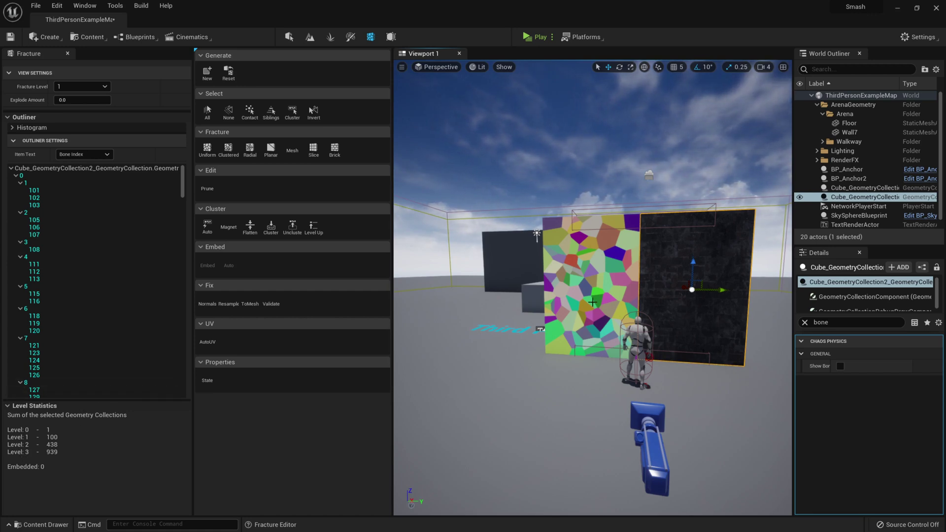
pyautogui.click(856, 323)
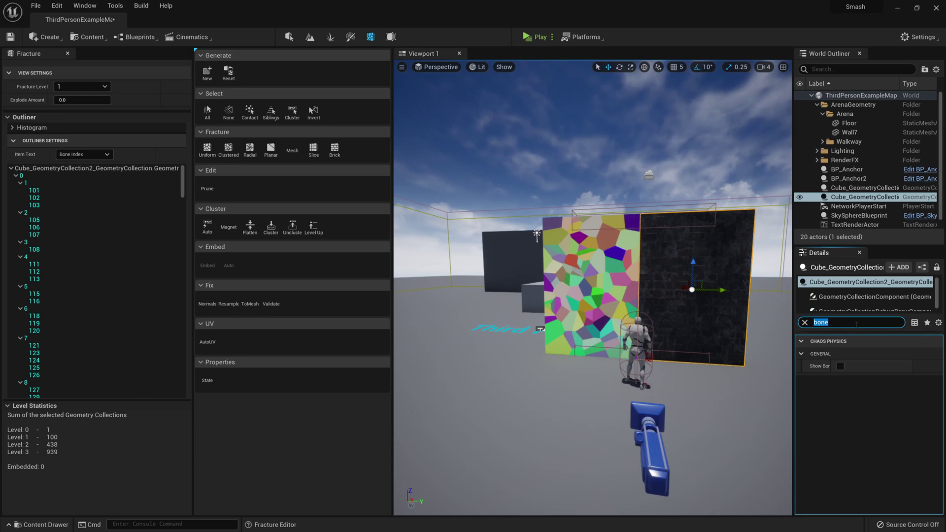
pyautogui.write('da')
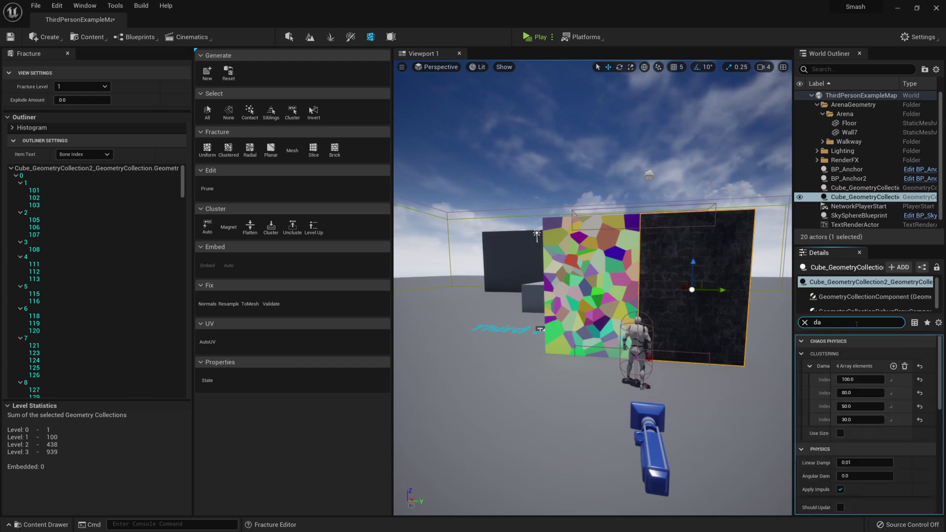
pyautogui.write('m')
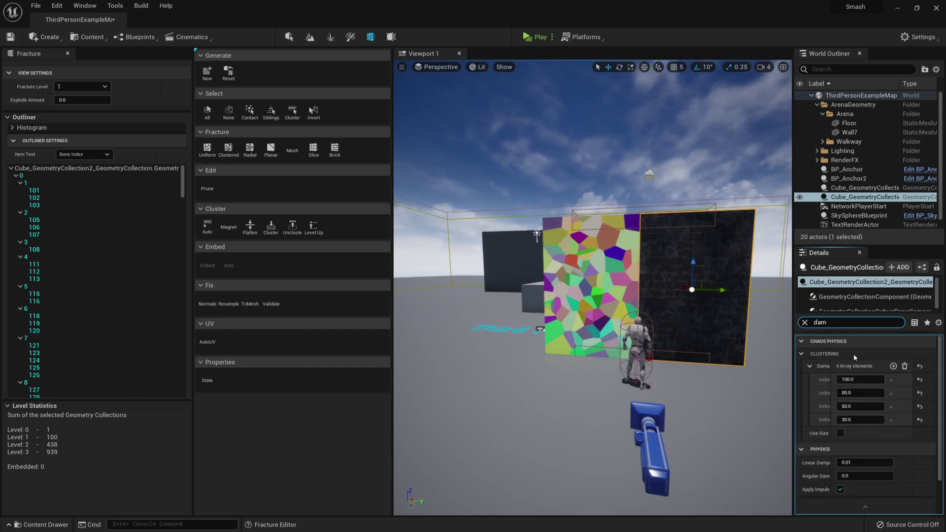
pyautogui.moveTo(831, 368); pyautogui.dragTo(844, 368)
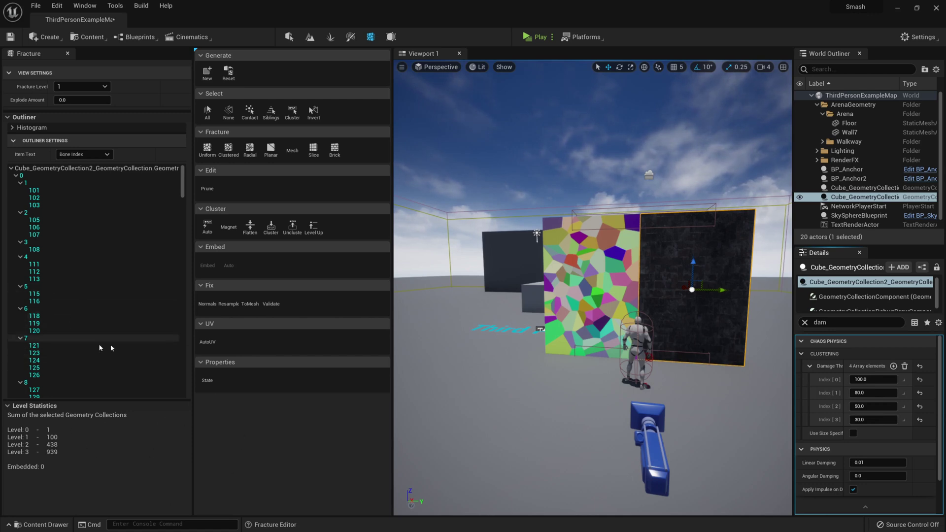
# Reset the left wall's geometry collection to an unfractured piece and bring up the path selection for a new geometry collection.
pyautogui.click(612, 299)
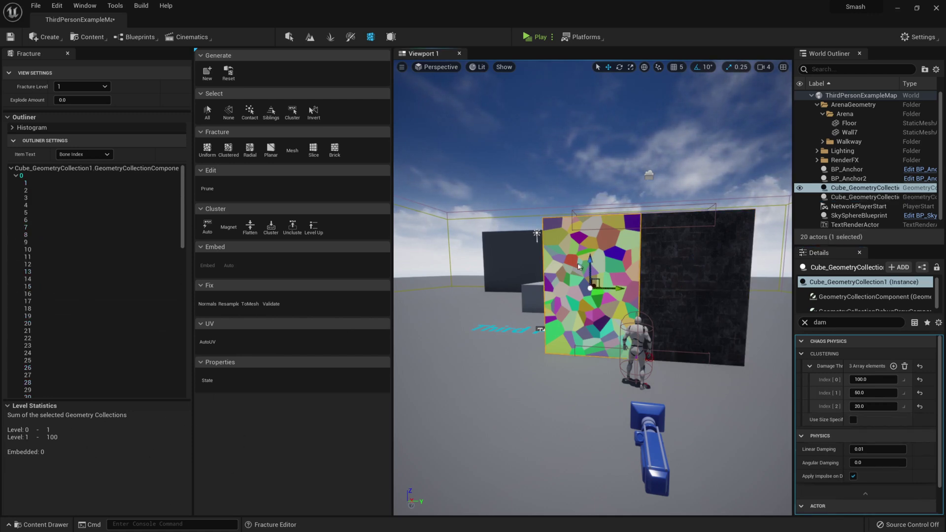
pyautogui.click(225, 77)
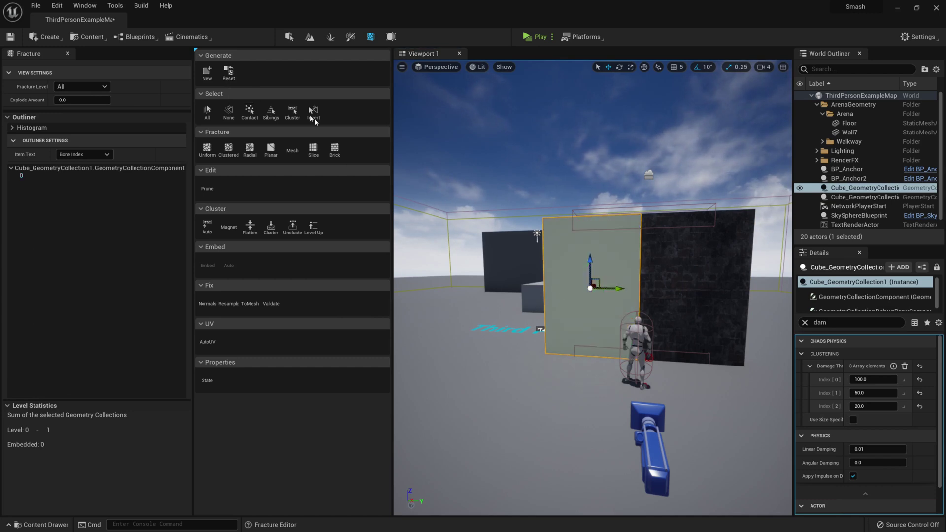
pyautogui.click(207, 74)
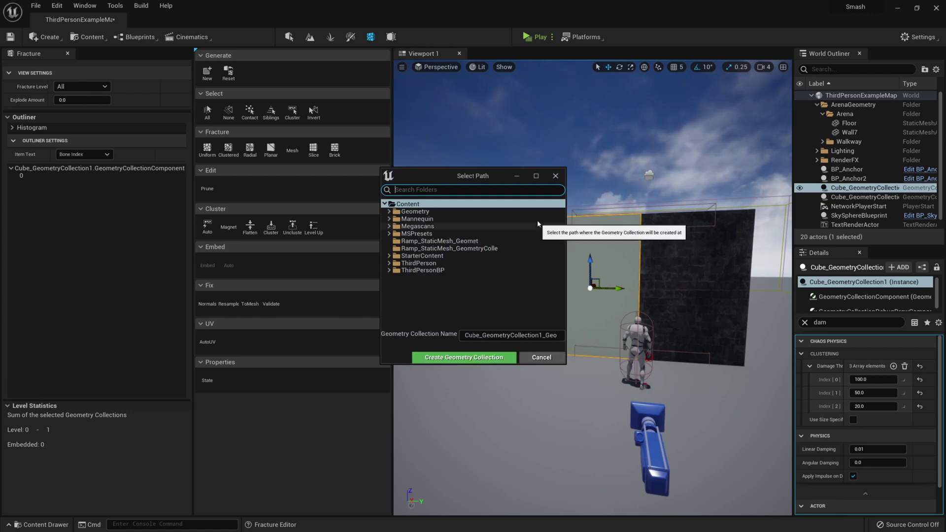
pyautogui.click(500, 359)
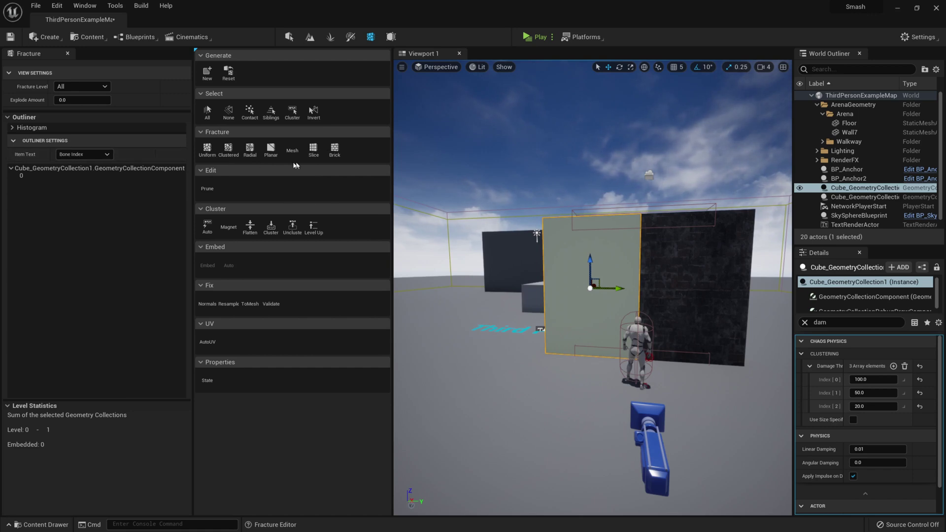
# Fracture the entire left wall section with Uniform Voronoi, setting the minimum Voronoi sites to 100.
pyautogui.click(206, 110)
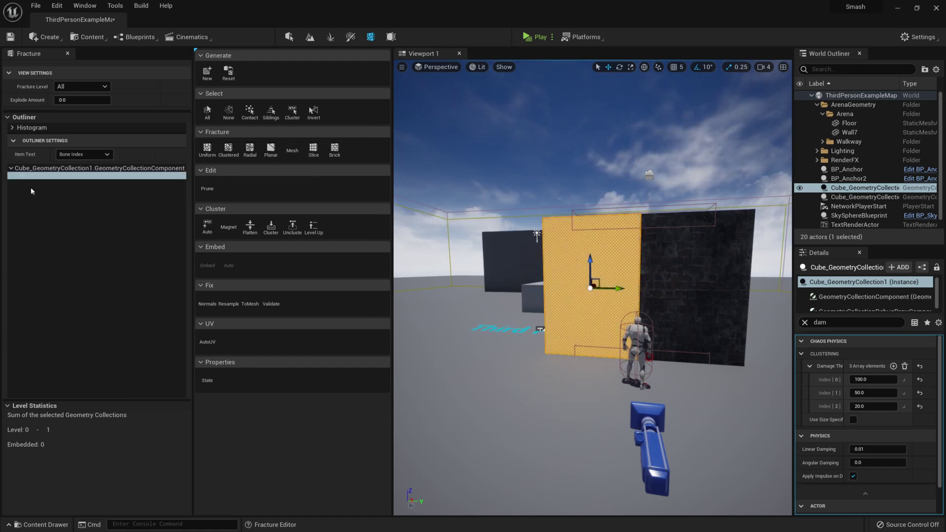
pyautogui.click(207, 149)
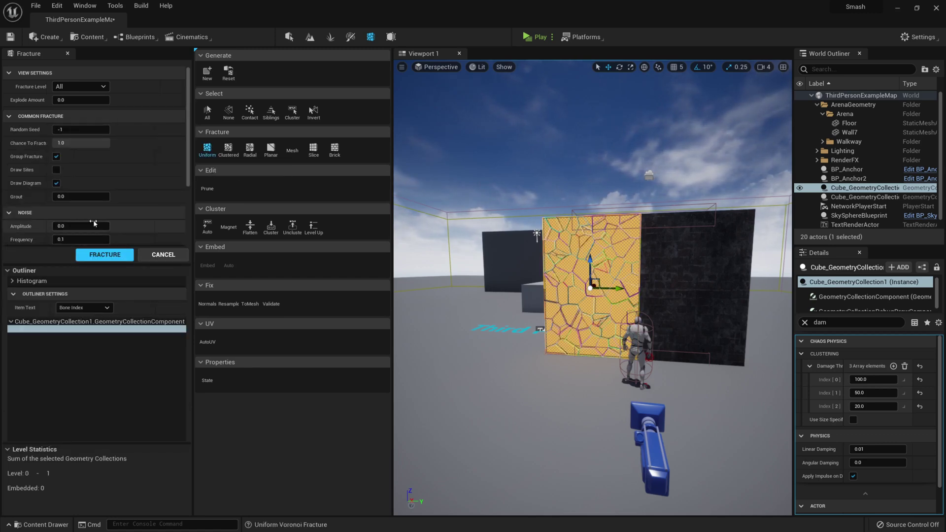
pyautogui.scroll(-5, 93, 219)
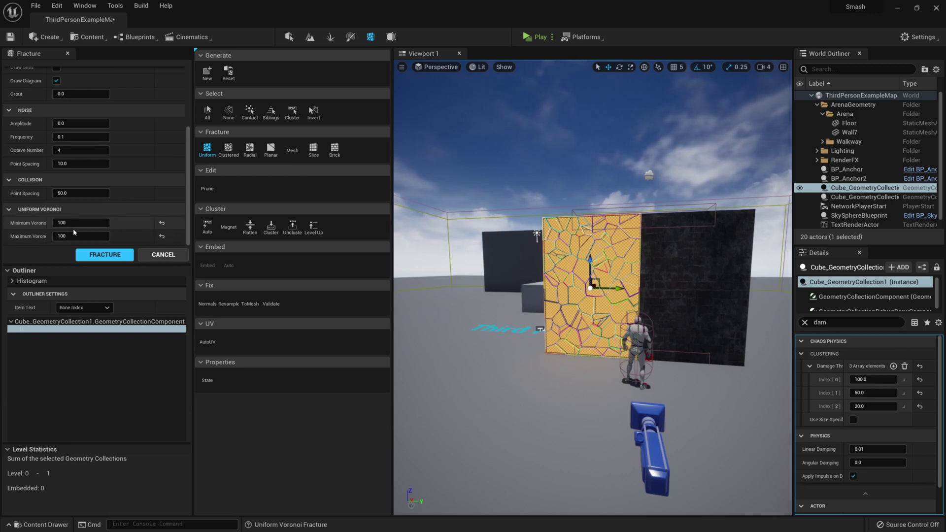
pyautogui.moveTo(73, 226); pyautogui.dragTo(88, 226)
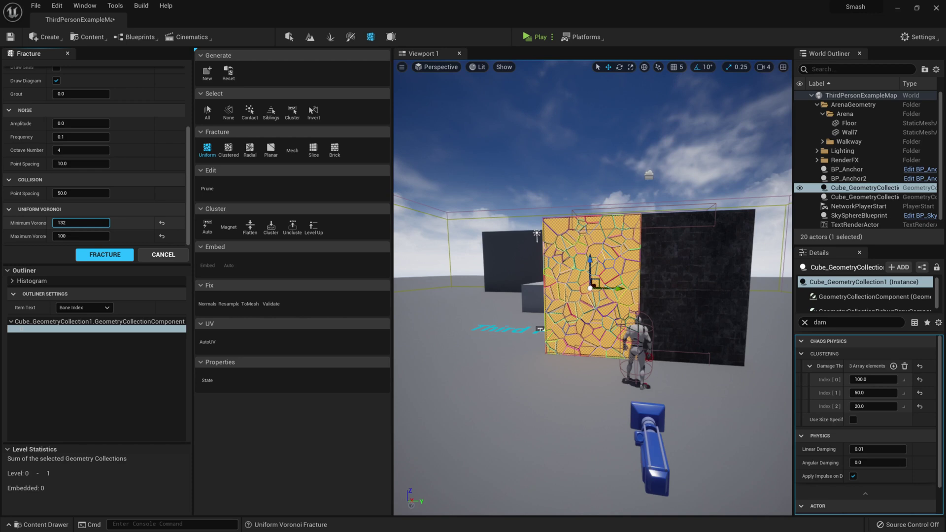
pyautogui.moveTo(89, 223); pyautogui.dragTo(52, 222)
pyautogui.click(74, 226)
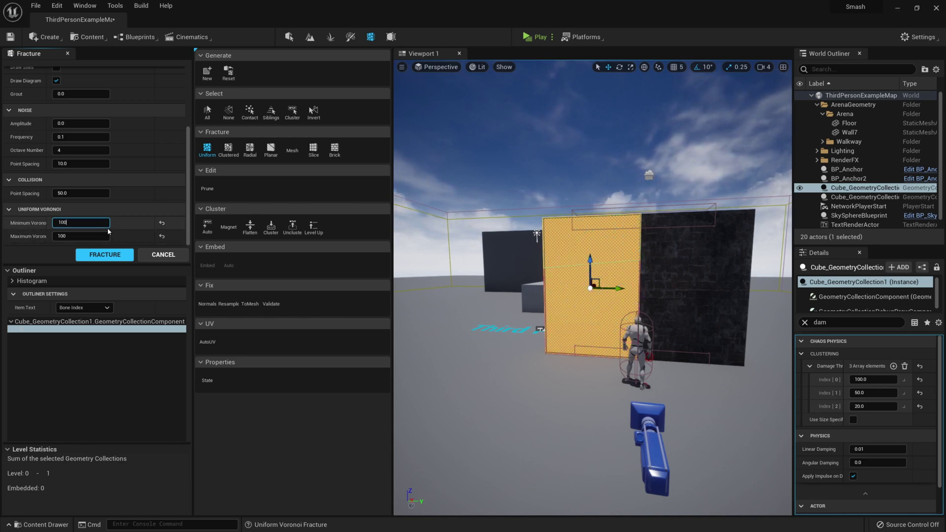
pyautogui.press('Return')
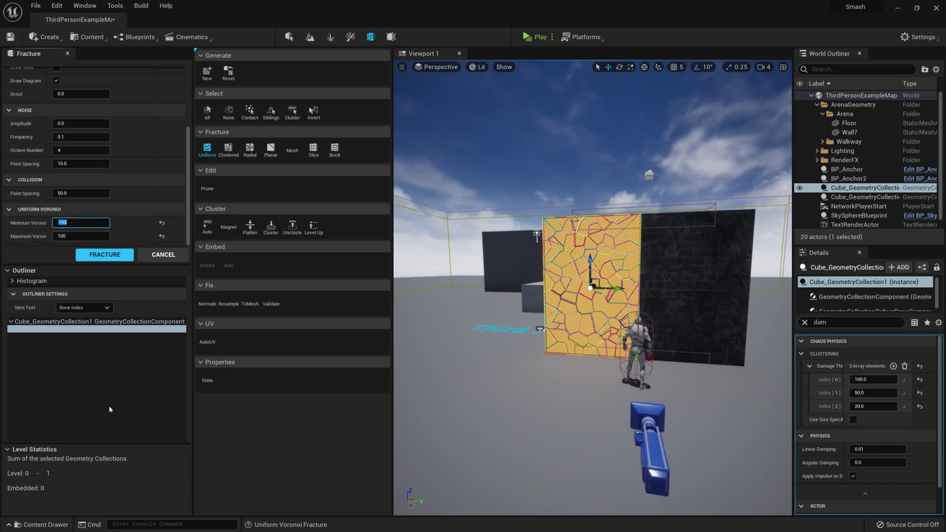
pyautogui.click(123, 323)
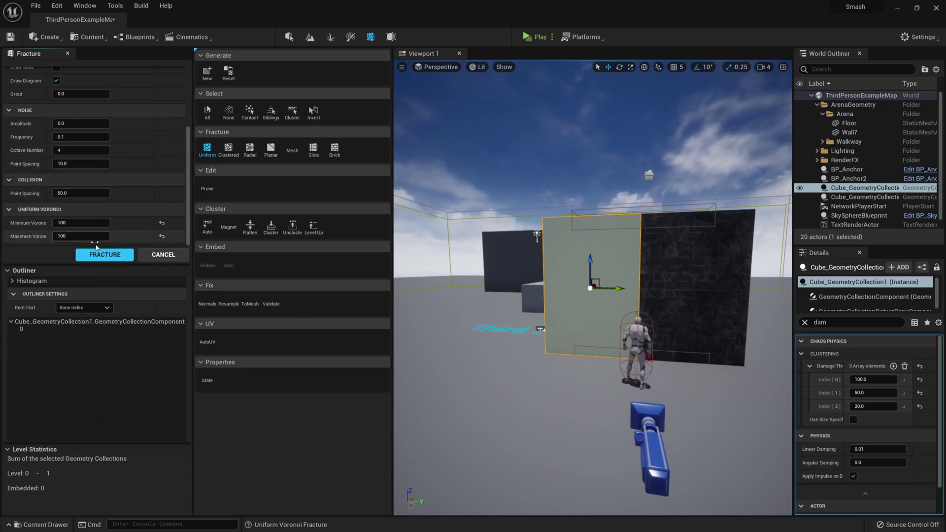
pyautogui.click(104, 254)
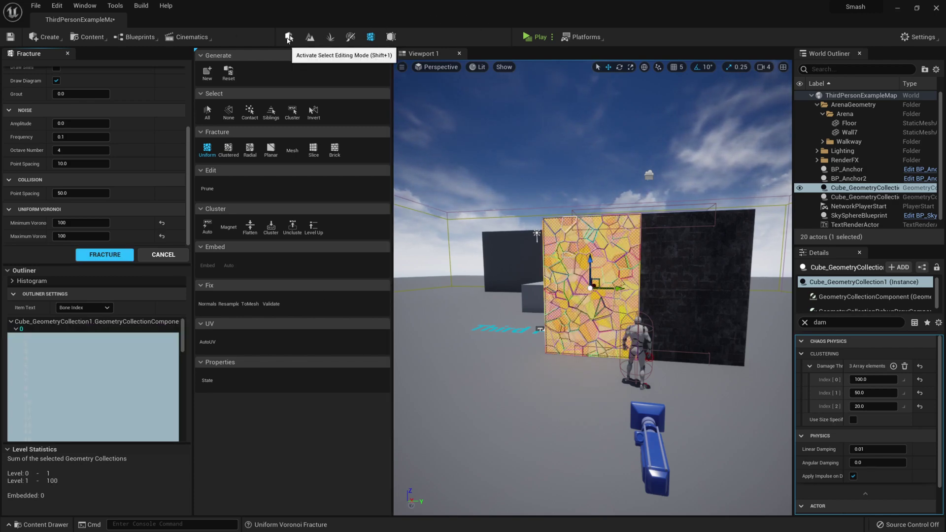
# Switch to Select editing mode, play the level, and have the character smash a hole in the colored left wall.
pyautogui.click(288, 38)
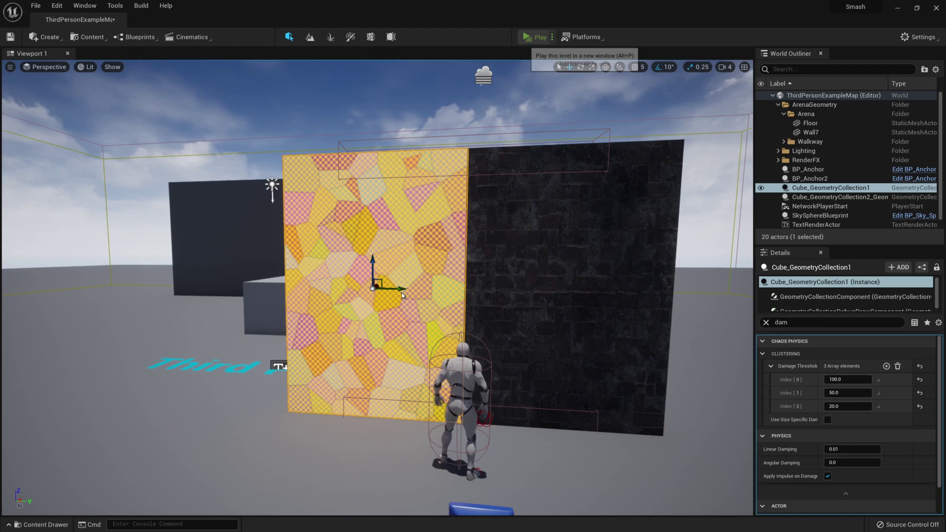
pyautogui.hotkey('alt', 'p')
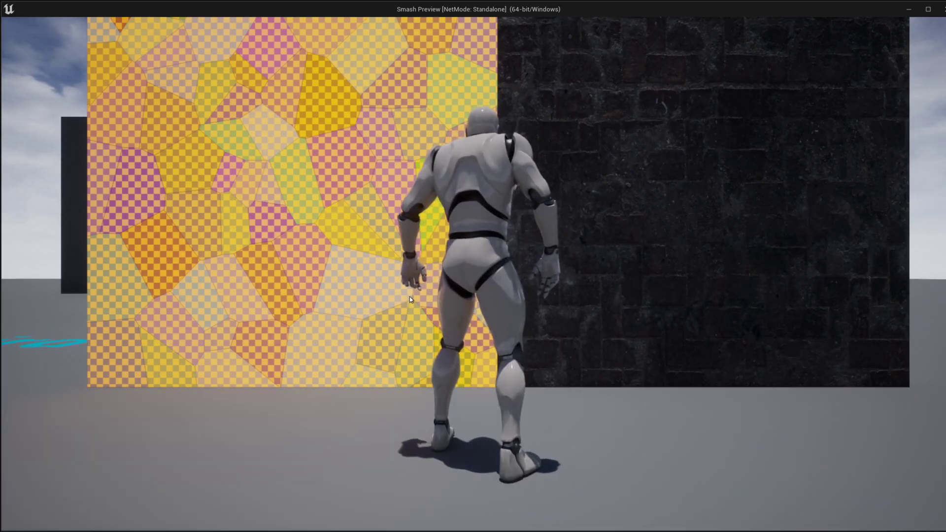
pyautogui.press('a')
pyautogui.press('s')
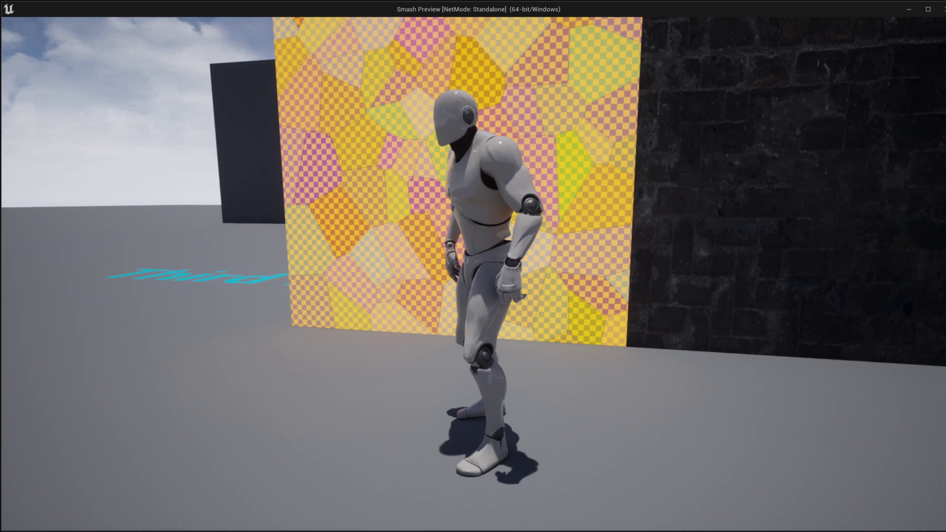
pyautogui.press('w')
pyautogui.press('d')
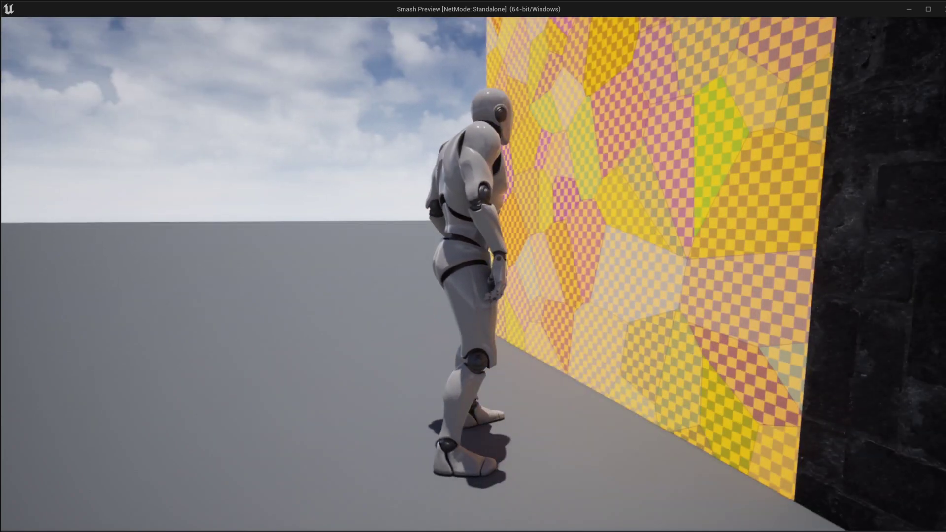
pyautogui.press('f')
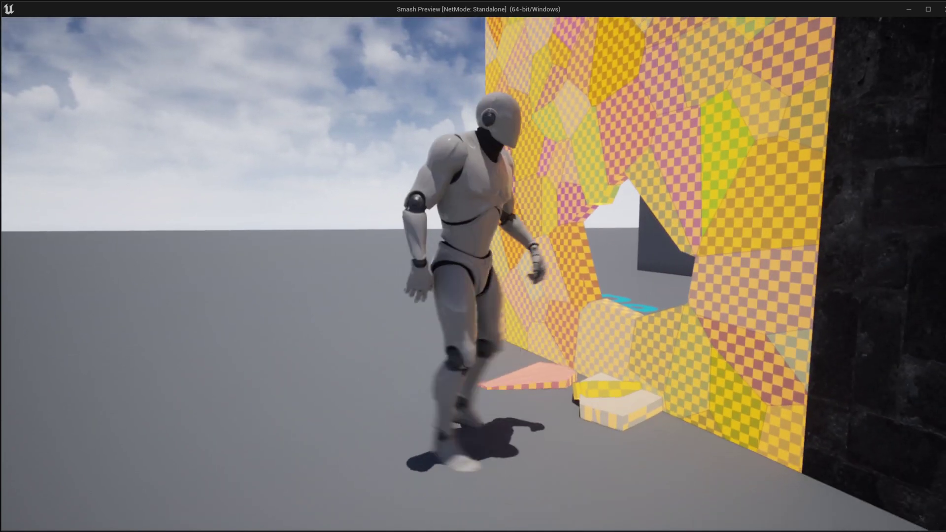
# Move the character to the dark brick wall, smash it for comparison, and end the play test.
pyautogui.press('s')
pyautogui.press('w')
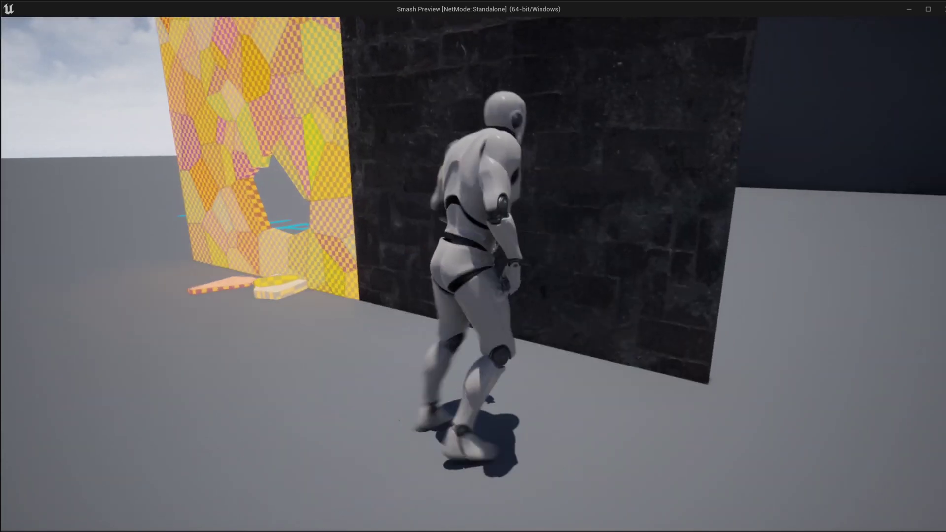
pyautogui.press('f')
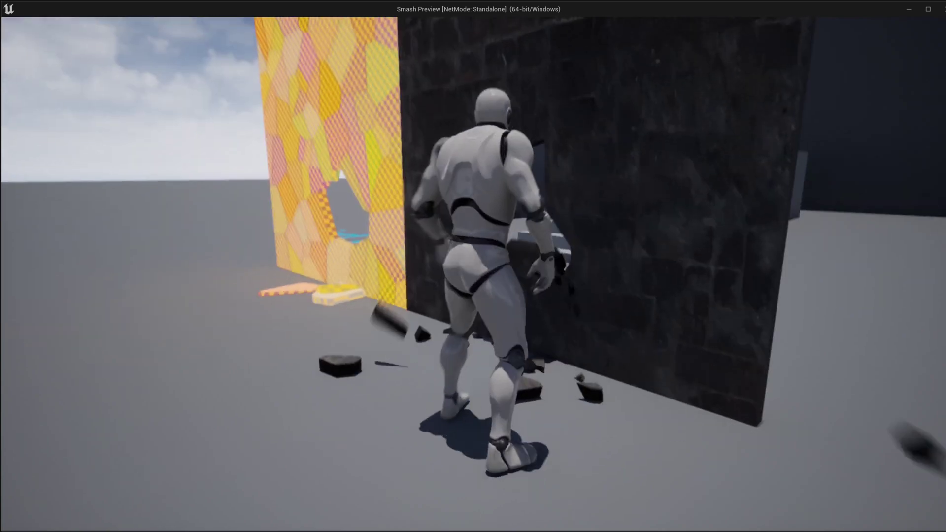
pyautogui.press('a')
pyautogui.press('w')
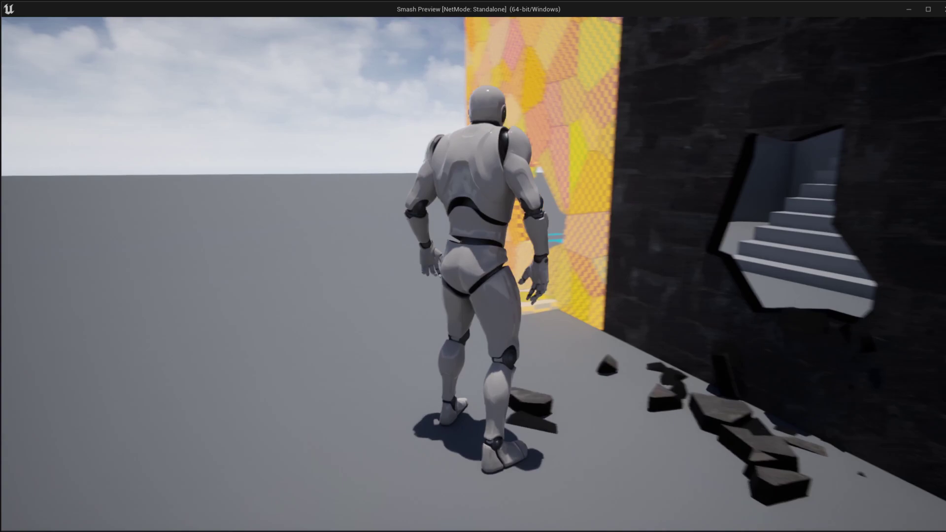
pyautogui.press('w')
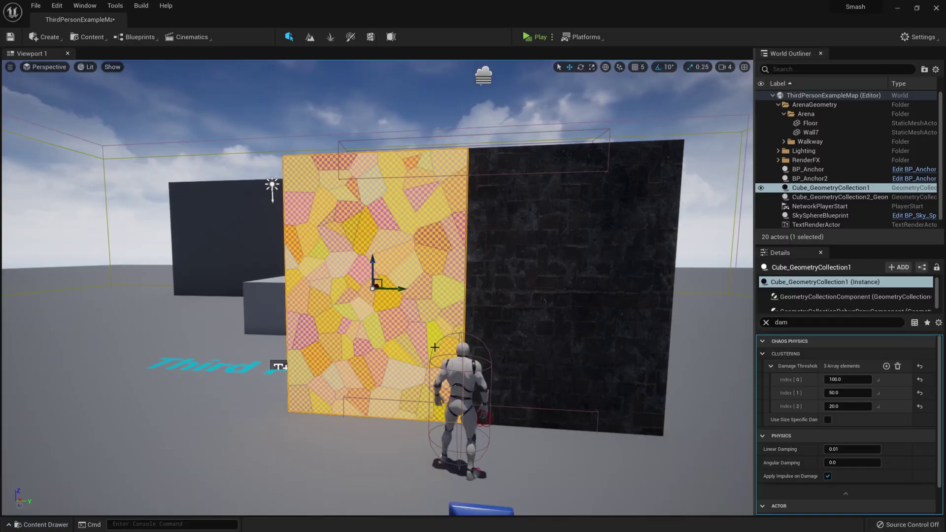
# Open the Cube_GeometryCollection1 asset and review its collision Implicit Type choices, keeping Level Set, and close the asset.
pyautogui.hotkey('ctrl', 'space')
pyautogui.hotkey('ctrl', 'space')
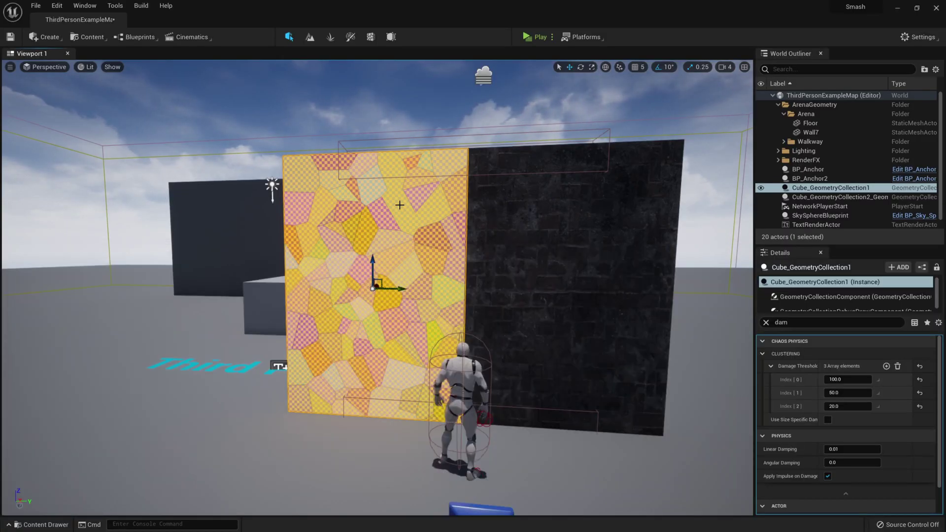
pyautogui.hotkey('ctrl', 'space')
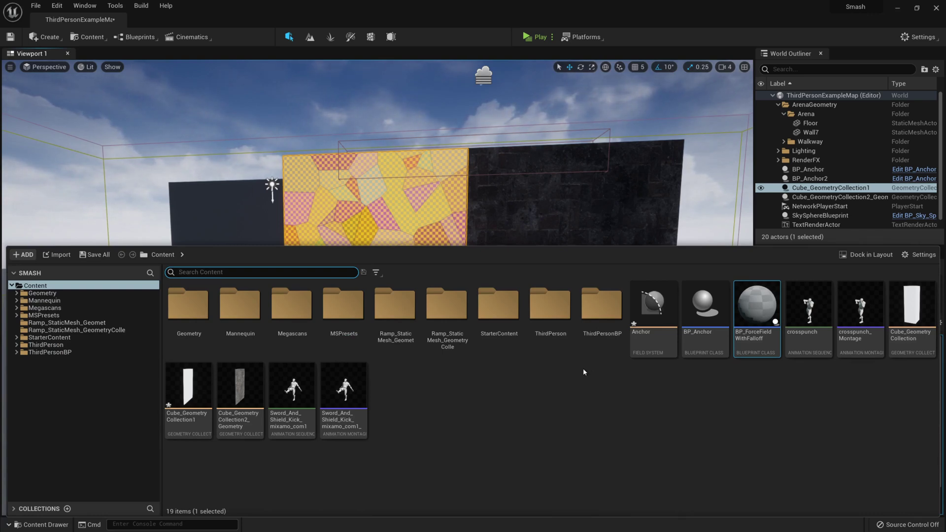
pyautogui.doubleClick(183, 399)
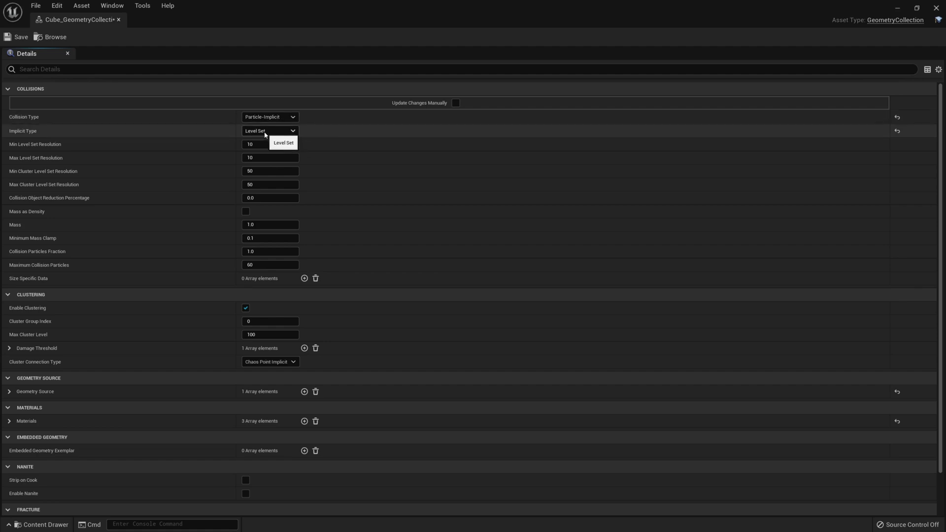
pyautogui.click(287, 132)
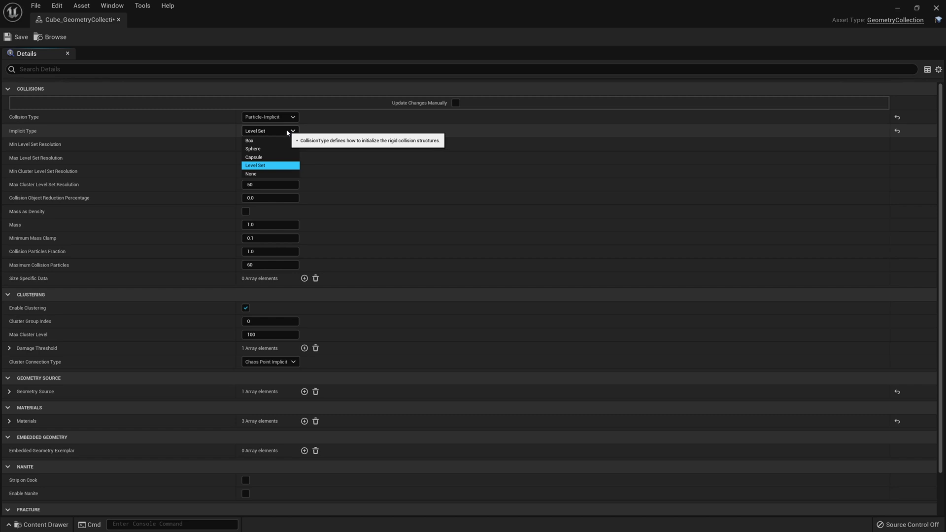
pyautogui.click(276, 166)
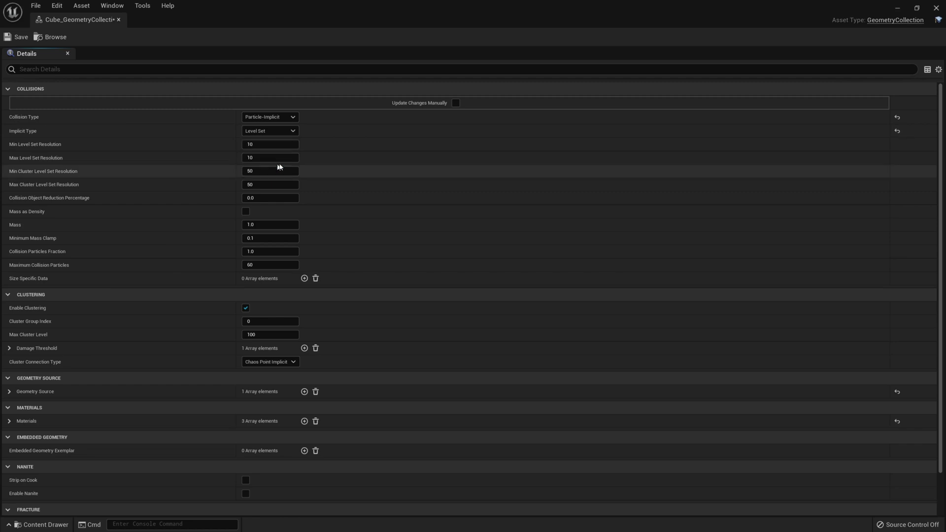
pyautogui.click(935, 9)
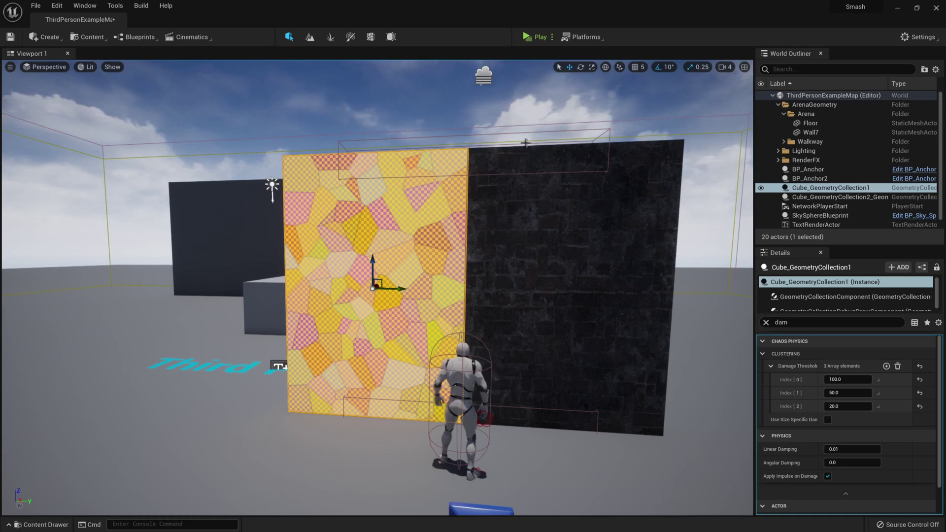
# Locate the Anchor field system among the project assets and open the BP_Anchor blueprint.
pyautogui.hotkey('ctrl', 'space')
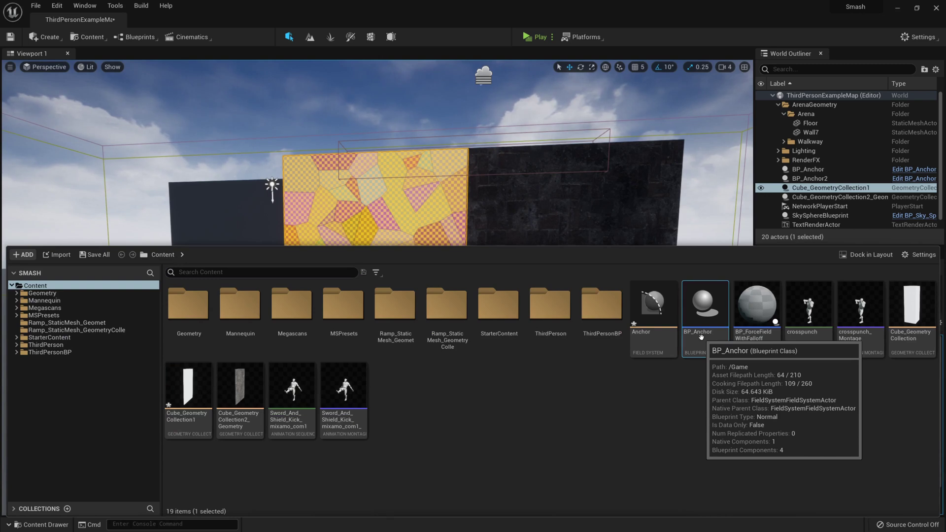
pyautogui.click(648, 337)
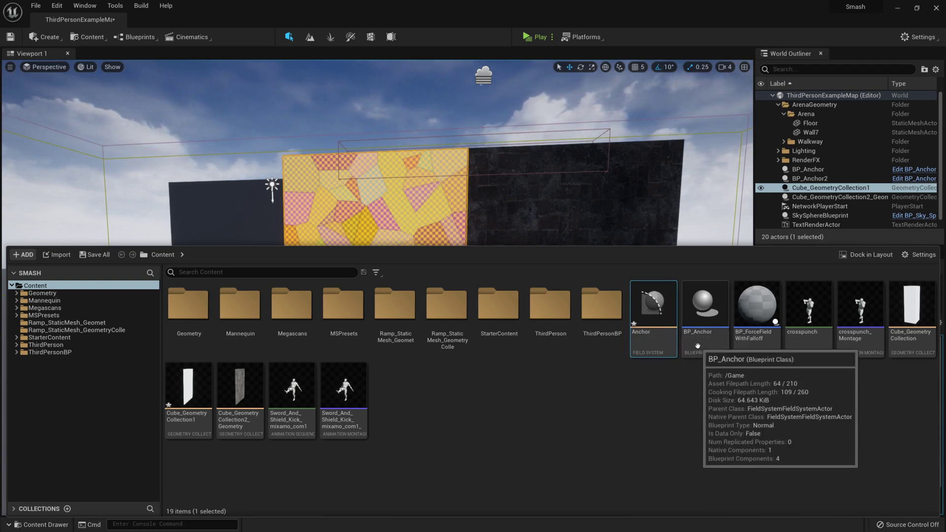
pyautogui.click(692, 388)
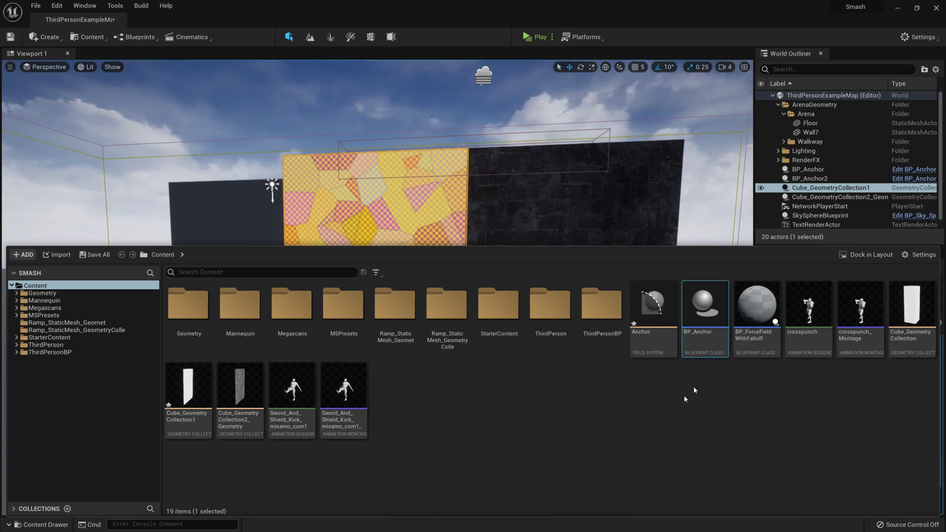
pyautogui.doubleClick(703, 342)
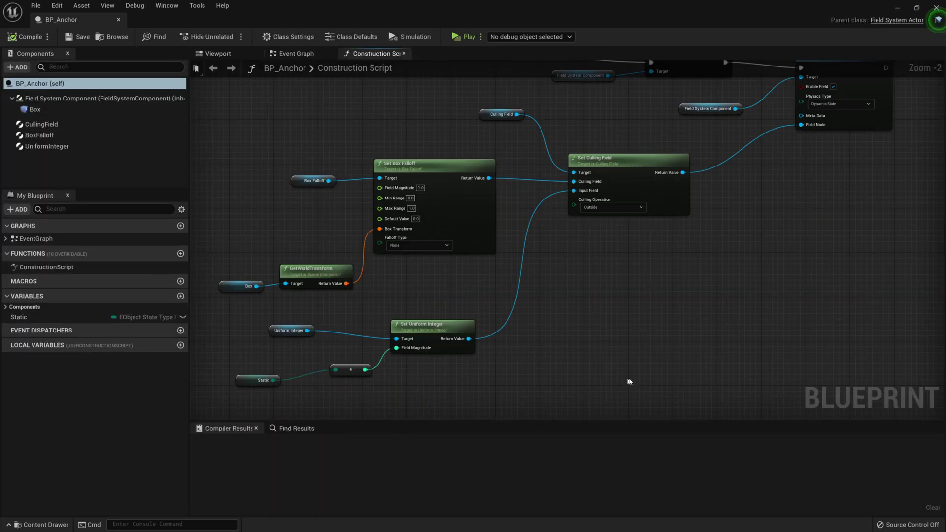
# Examine BP_Anchor's Construction Script, from the Box Falloff and Uniform Integer nodes through Set Culling Field to Add Construction Field.
pyautogui.scroll(-3, 591, 333)
pyautogui.scroll(2, 600, 320)
pyautogui.scroll(-1, 599, 313)
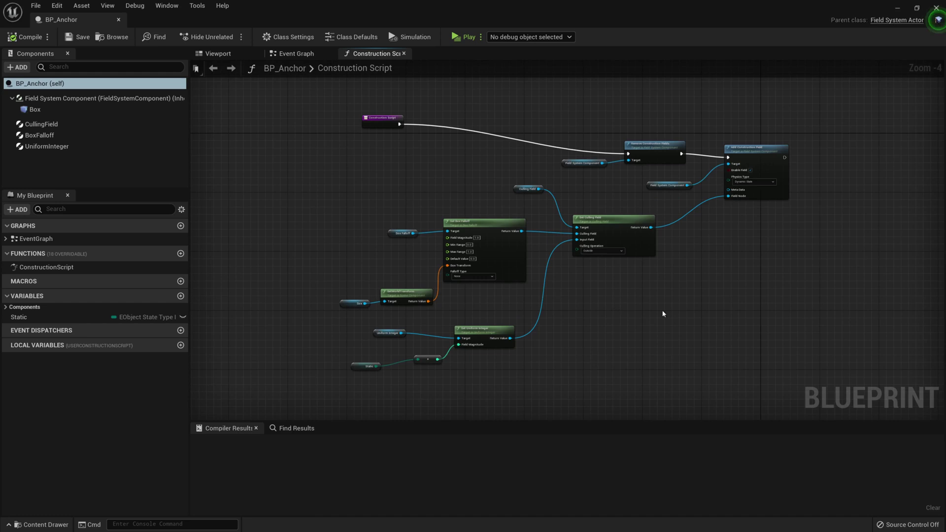
pyautogui.moveTo(663, 314); pyautogui.dragTo(706, 344, button='right')
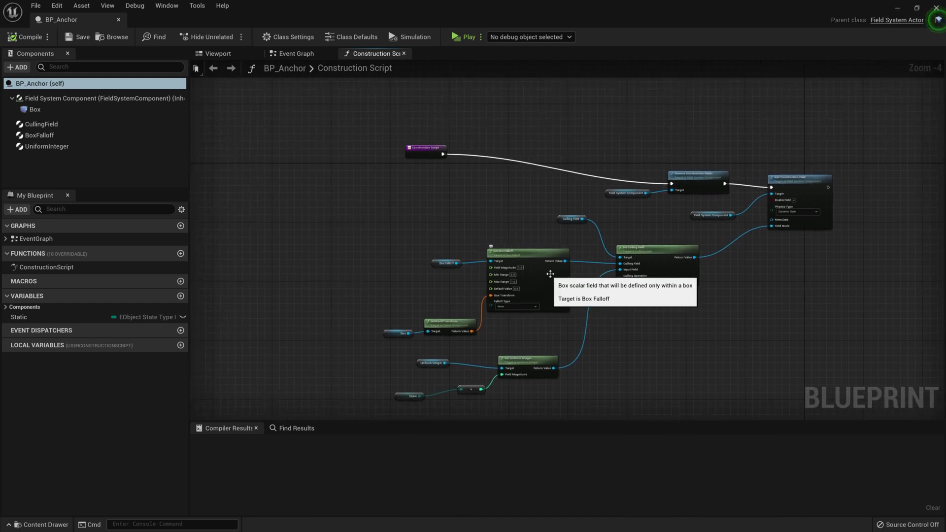
pyautogui.scroll(3, 691, 215)
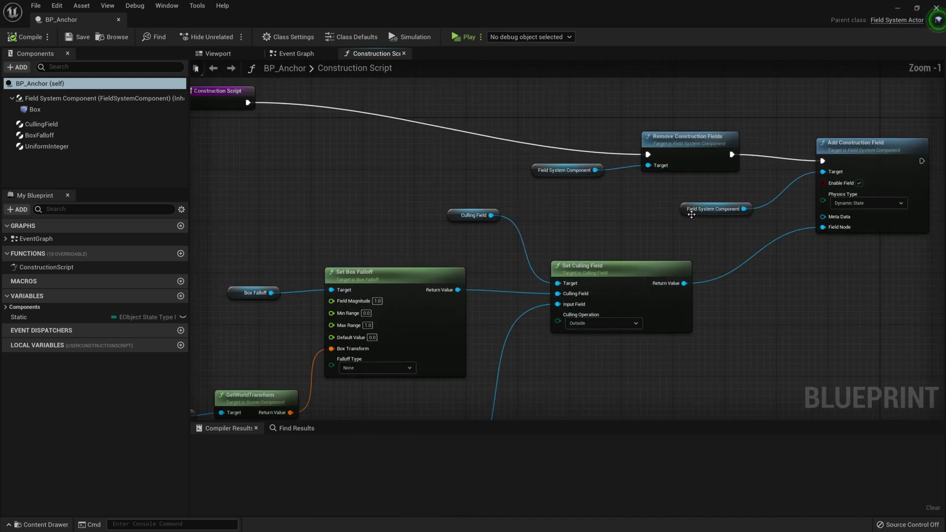
pyautogui.moveTo(793, 256); pyautogui.dragTo(599, 235, button='right')
pyautogui.scroll(1, 599, 235)
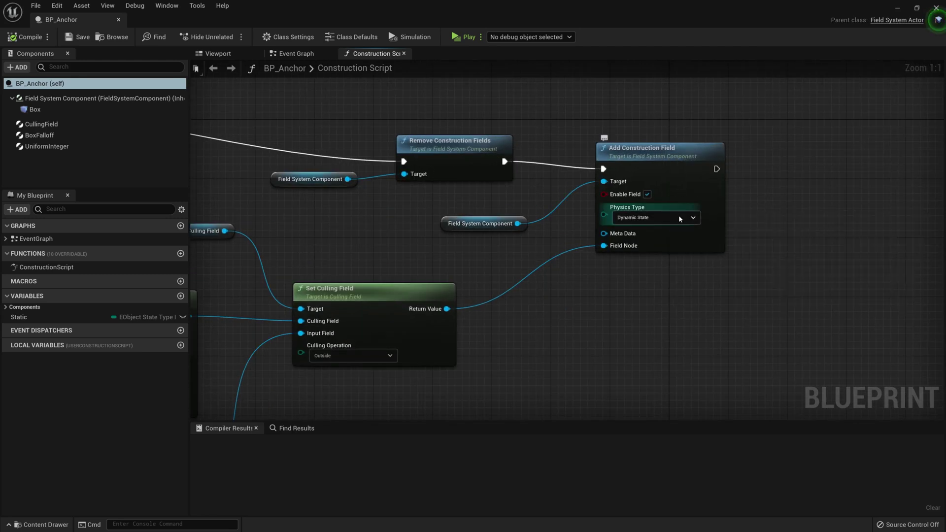
pyautogui.moveTo(548, 335); pyautogui.dragTo(728, 217, button='right')
pyautogui.moveTo(469, 287); pyautogui.dragTo(541, 264, button='right')
pyautogui.rightClick(541, 264)
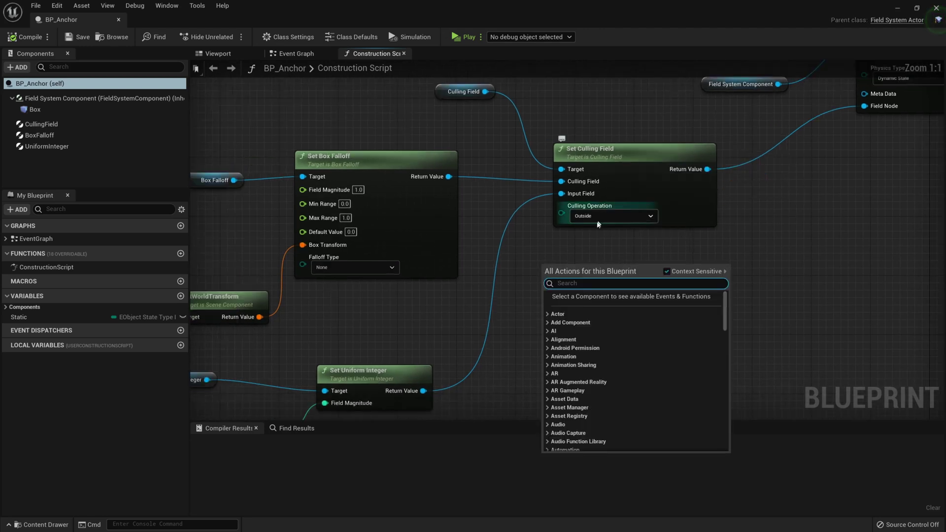
# View BP_Anchor's box component in the 3D preview and close the blueprint.
pyautogui.scroll(-3, 578, 245)
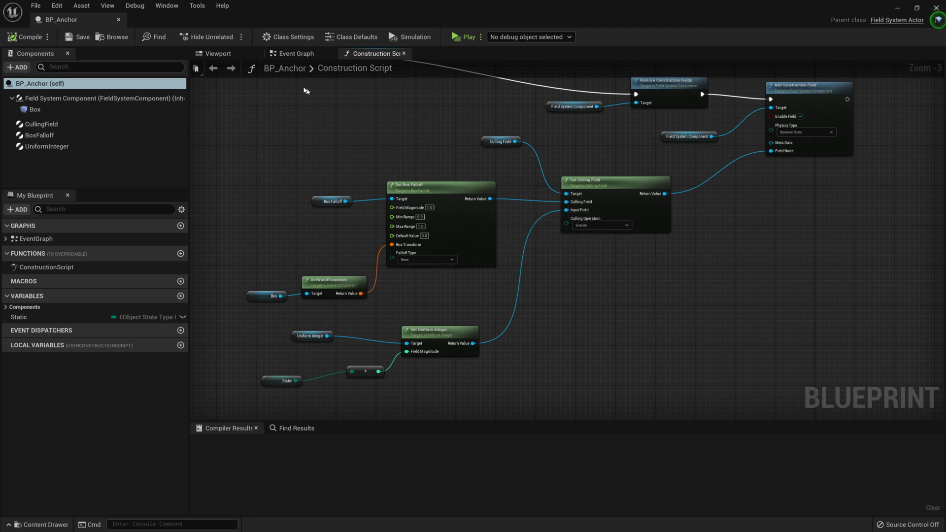
pyautogui.click(217, 53)
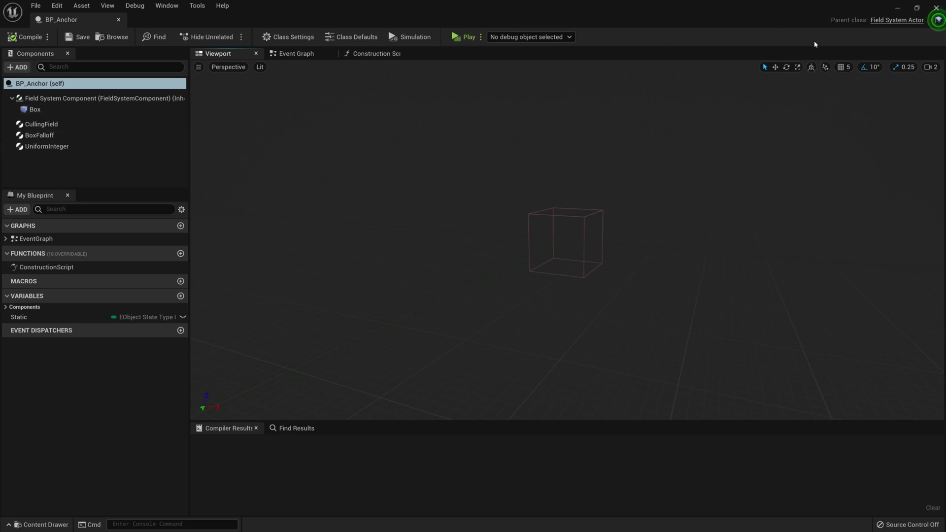
pyautogui.click(937, 8)
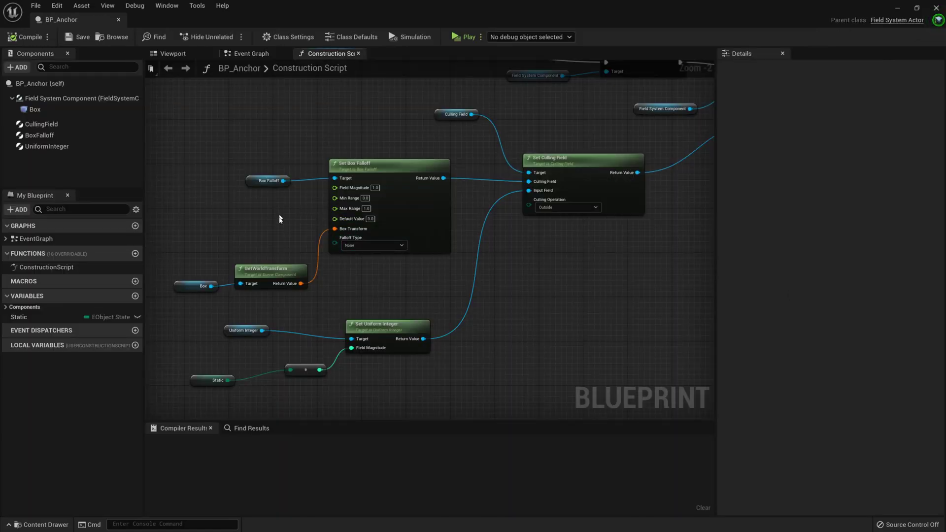
# Filter Cube_GeometryCollection1's details for "field" and "dam" to review its initialization fields and damage thresholds.
pyautogui.click(64, 102)
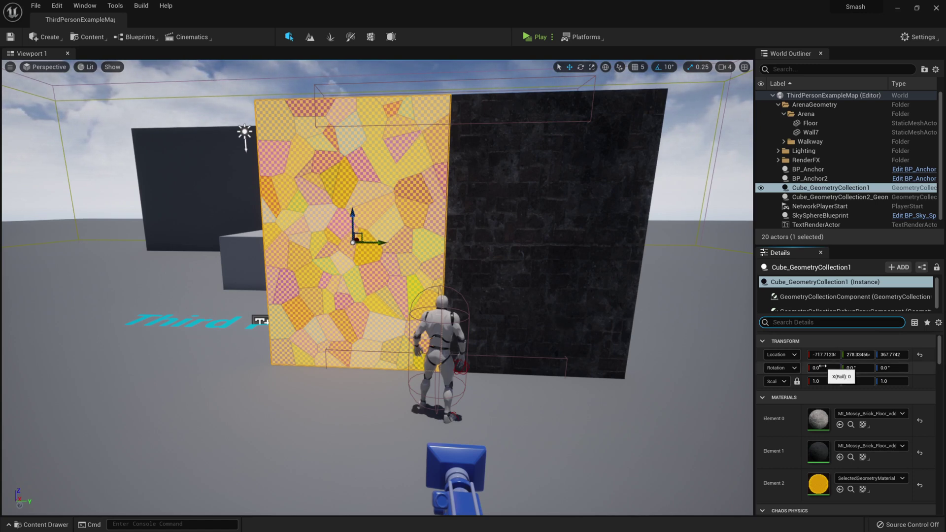
pyautogui.write('field')
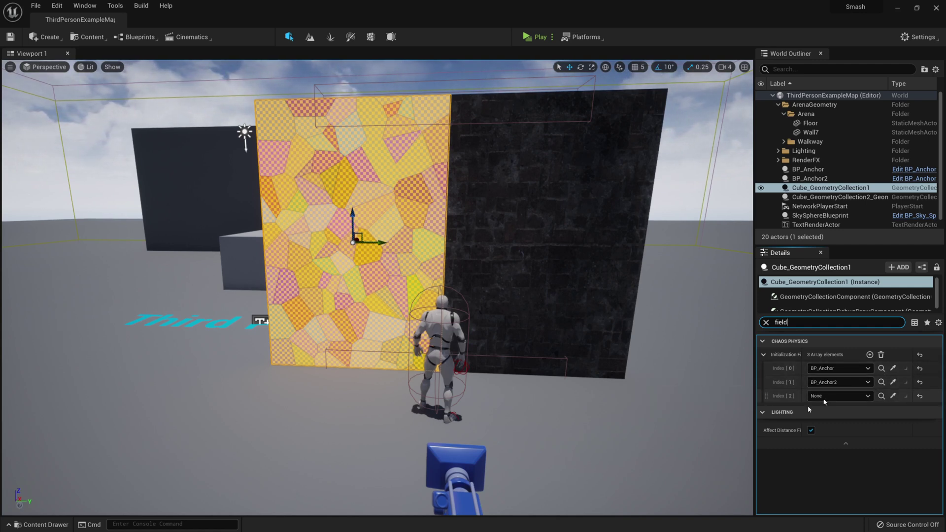
pyautogui.hotkey('ctrl', 'space')
# Open the BP_ForceFieldWithFalloff blueprint and look over the Force & Strain section of its event graph.
pyautogui.hotkey('ctrl', 'space')
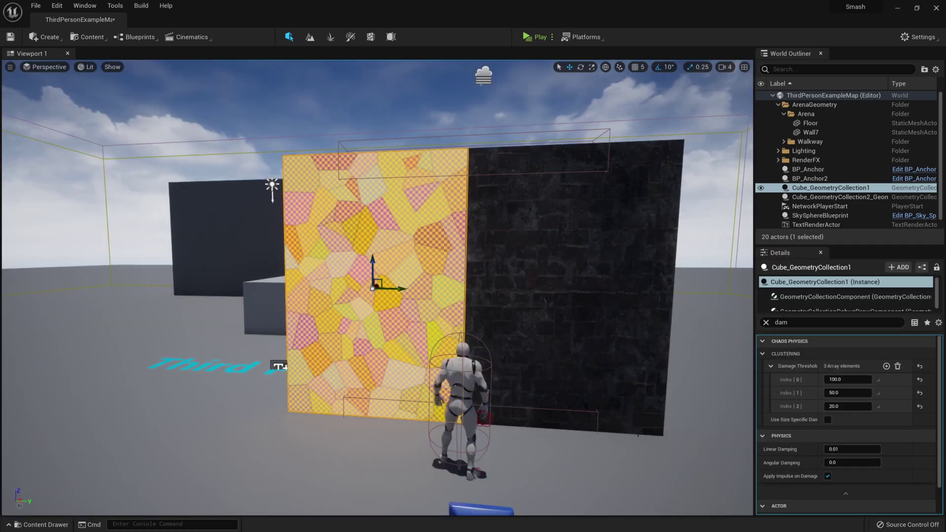
pyautogui.hotkey('ctrl', 'space')
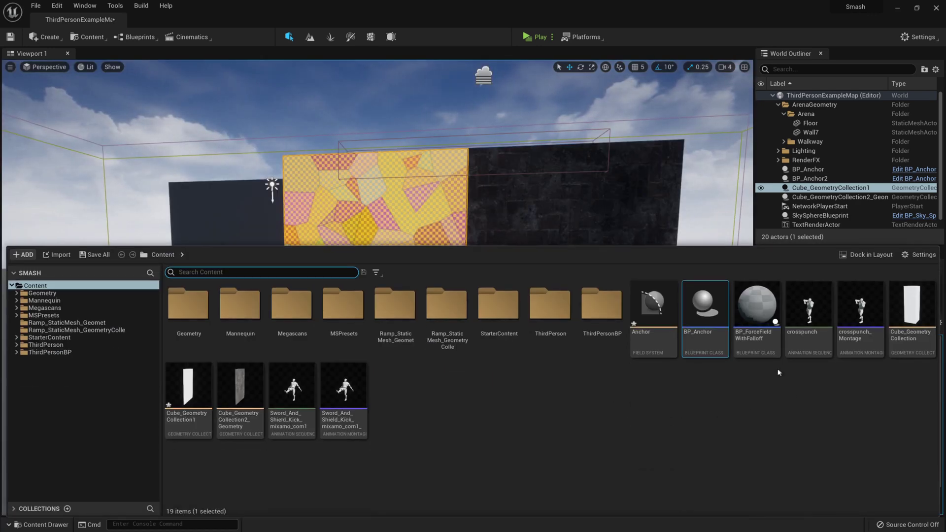
pyautogui.click(762, 338)
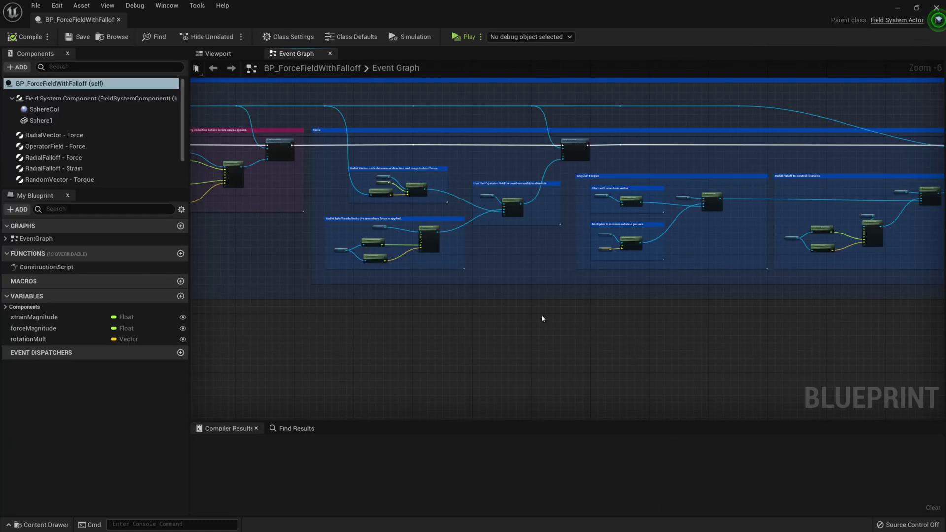
pyautogui.moveTo(542, 316); pyautogui.dragTo(619, 375, button='right')
pyautogui.scroll(-2, 622, 372)
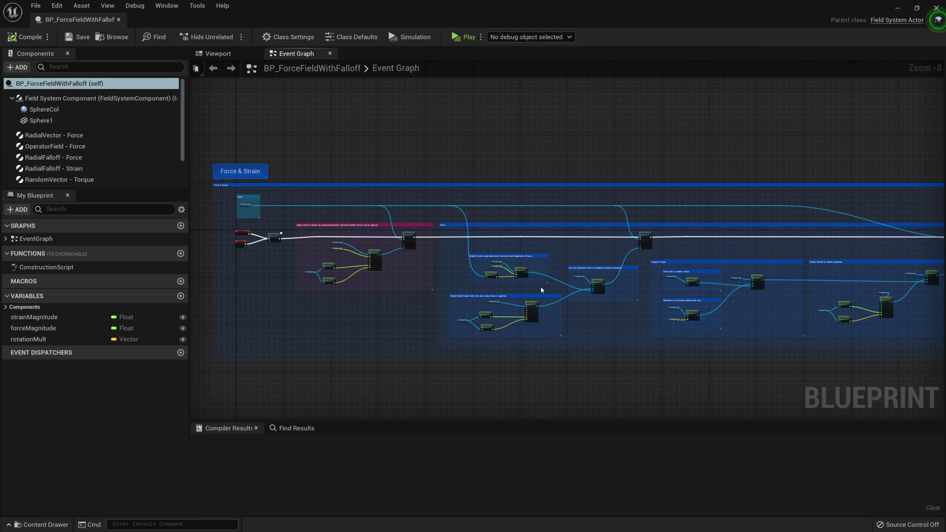
pyautogui.moveTo(540, 285); pyautogui.dragTo(502, 246, button='right')
# Examine the strainMagnitude, forceMagnitude and rotationMult variables and their default values.
pyautogui.click(43, 317)
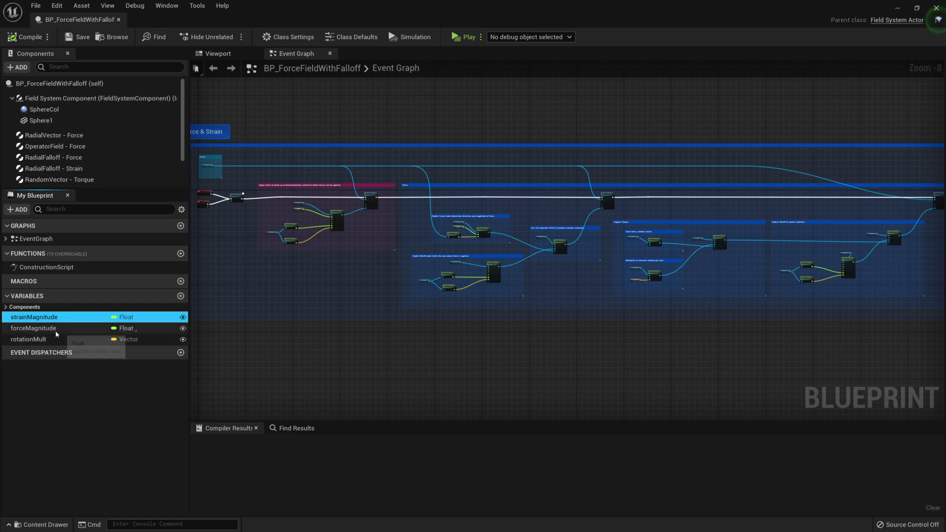
pyautogui.click(54, 329)
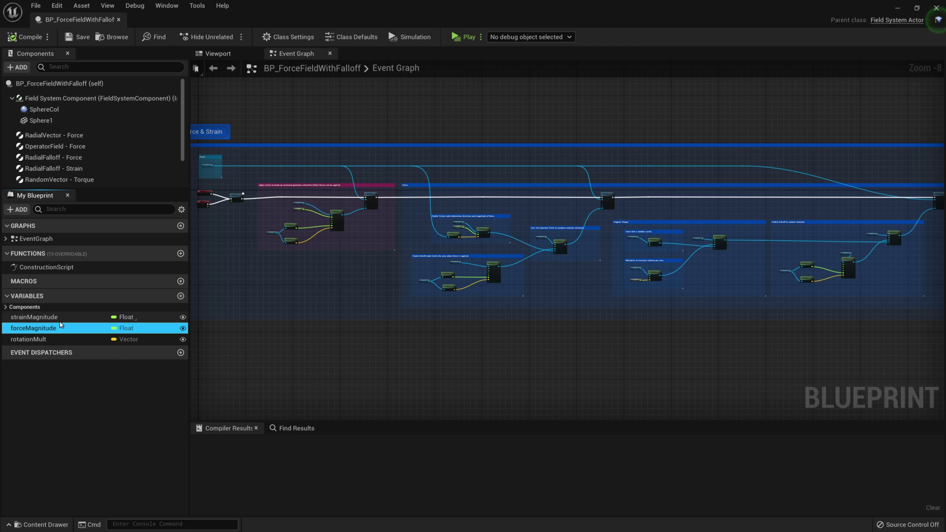
pyautogui.click(55, 318)
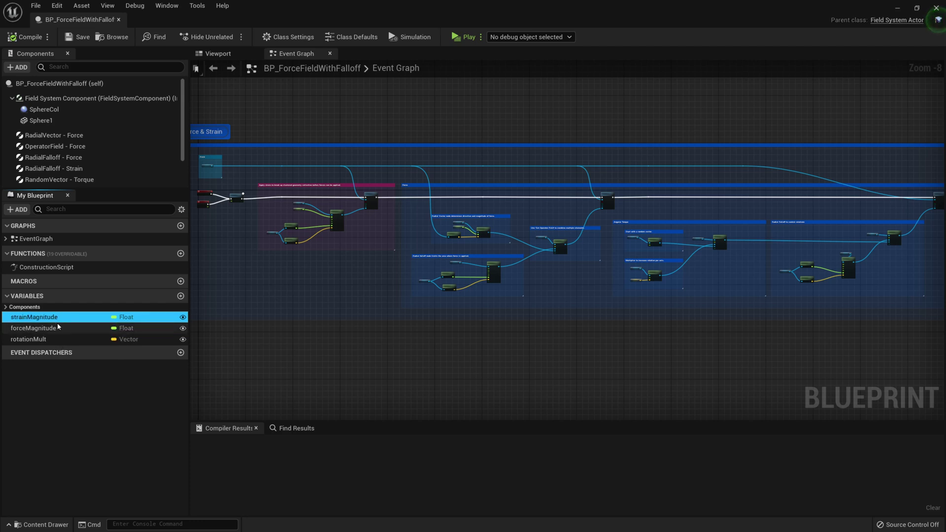
pyautogui.click(59, 328)
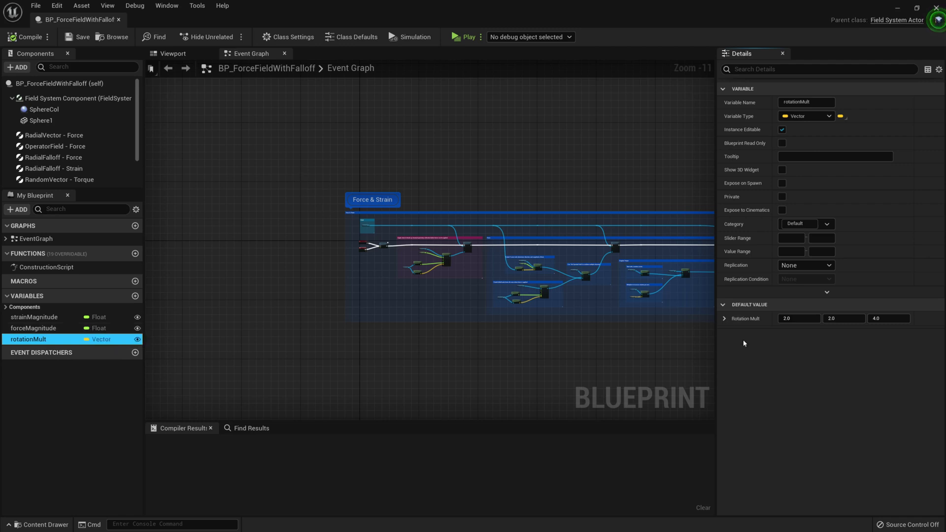
pyautogui.click(60, 327)
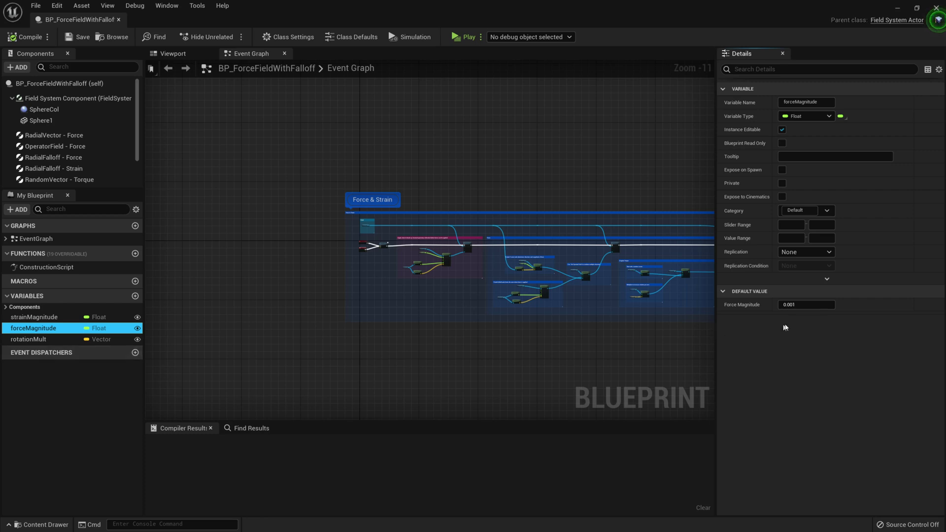
# Try a forceMagnitude default value of 0.0001, and set it back to 0.001.
pyautogui.click(803, 305)
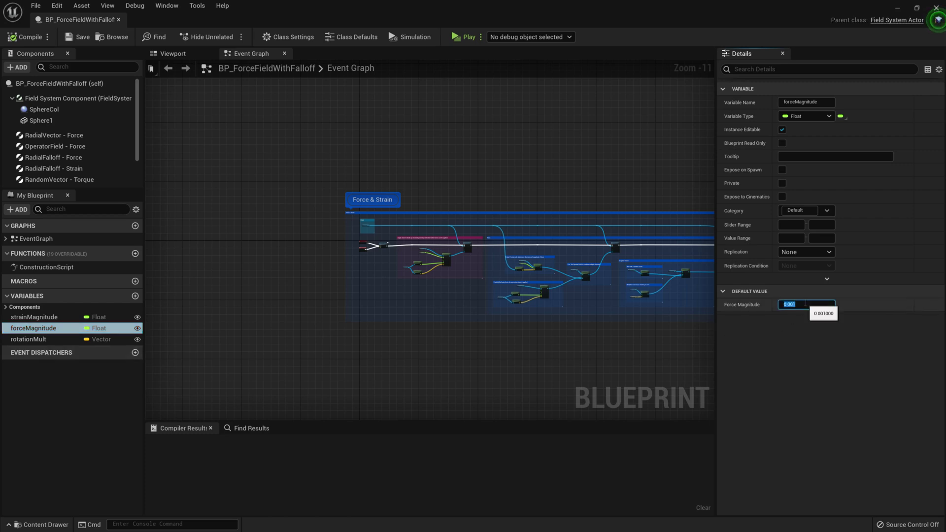
pyautogui.click(804, 304)
pyautogui.press('Return')
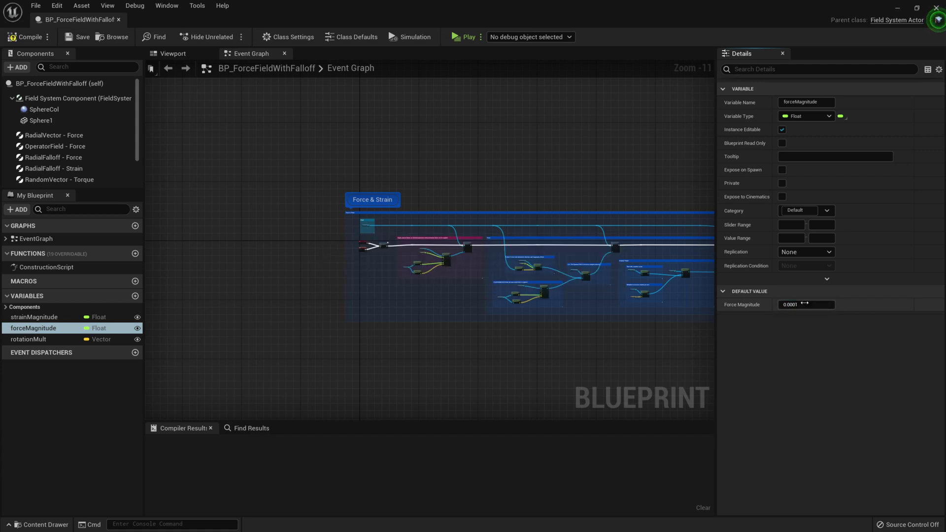
pyautogui.click(805, 305)
pyautogui.click(806, 305)
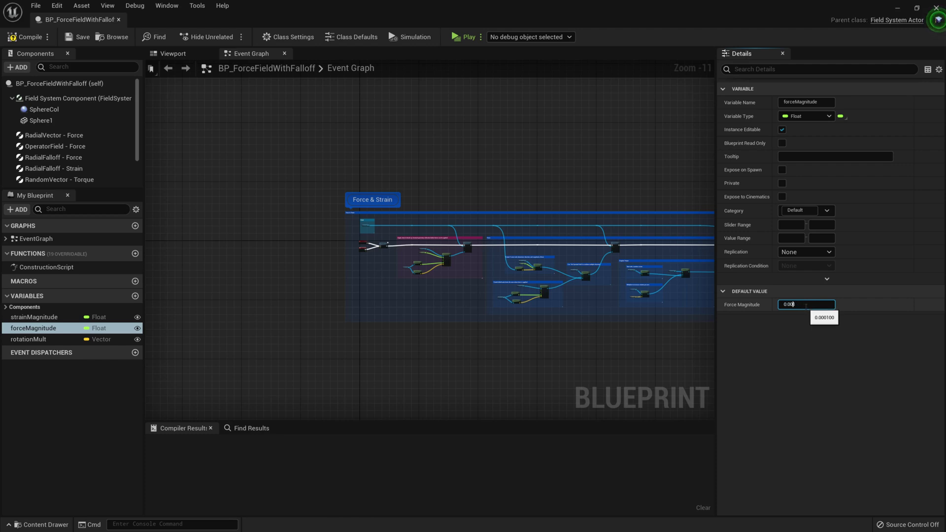
pyautogui.write('1')
pyautogui.press('Return')
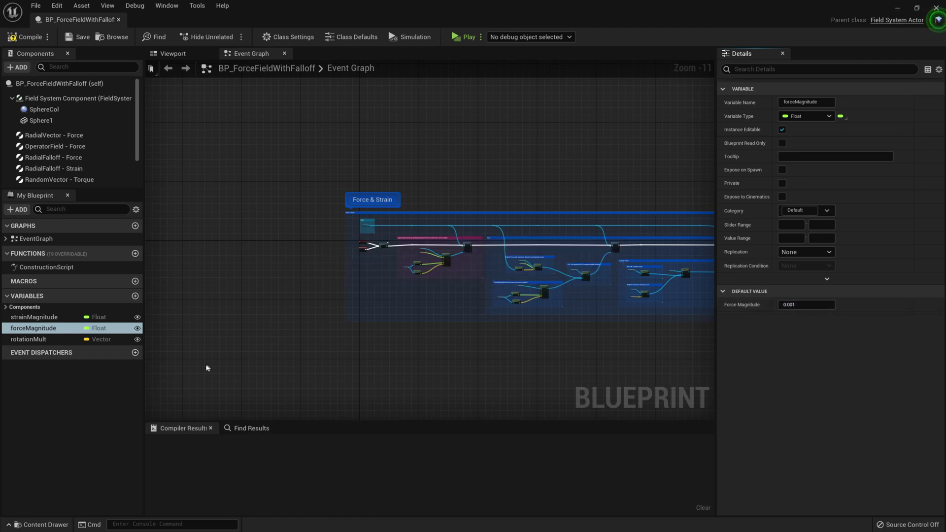
# View the strainMagnitude variable, and select the ThirdPersonCharacter in the level.
pyautogui.click(45, 317)
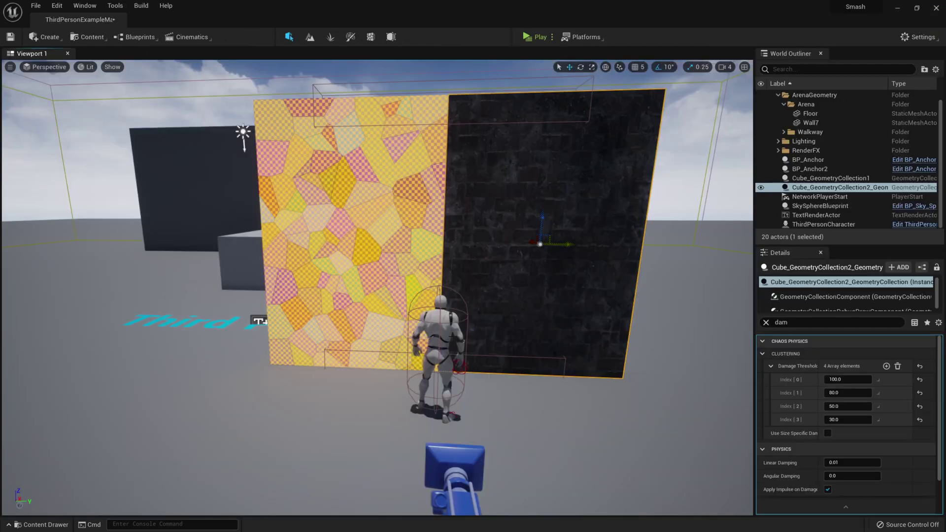
pyautogui.click(450, 335)
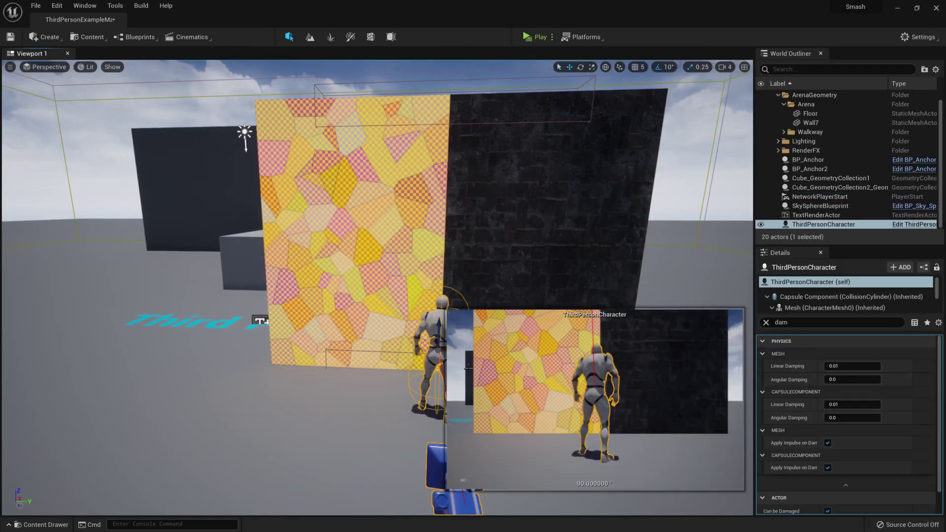
# Open the ThirdPersonCharacter blueprint from the Blueprints folder inside ThirdPersonBP.
pyautogui.hotkey('ctrl', 'space')
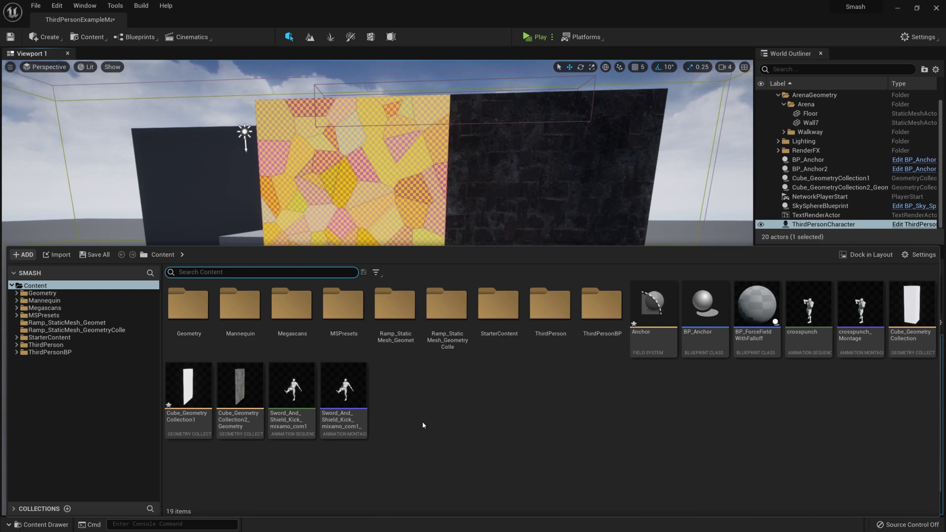
pyautogui.moveTo(349, 376)
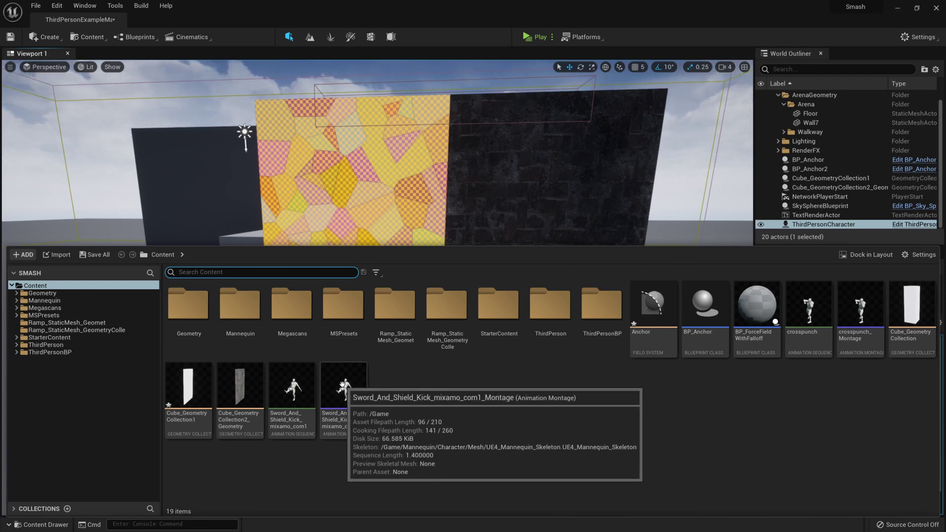
pyautogui.doubleClick(550, 313)
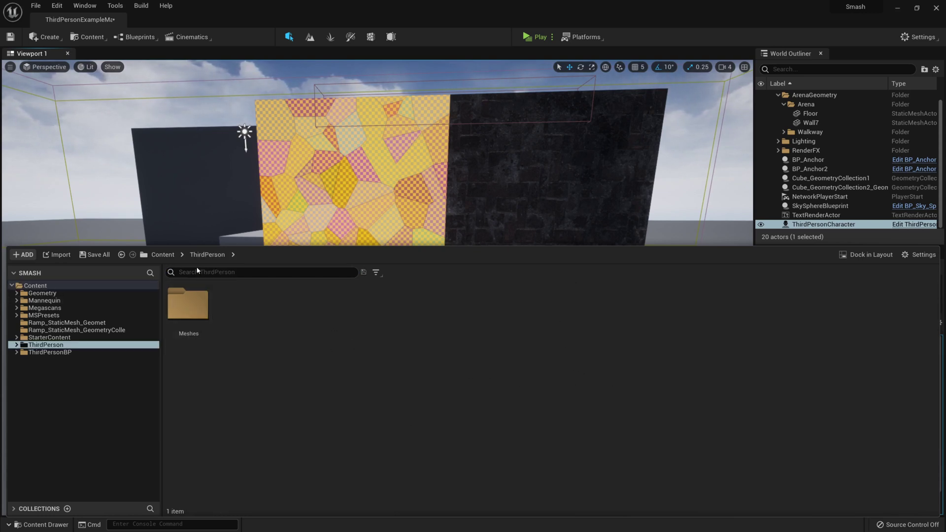
pyautogui.click(167, 255)
pyautogui.doubleClick(584, 317)
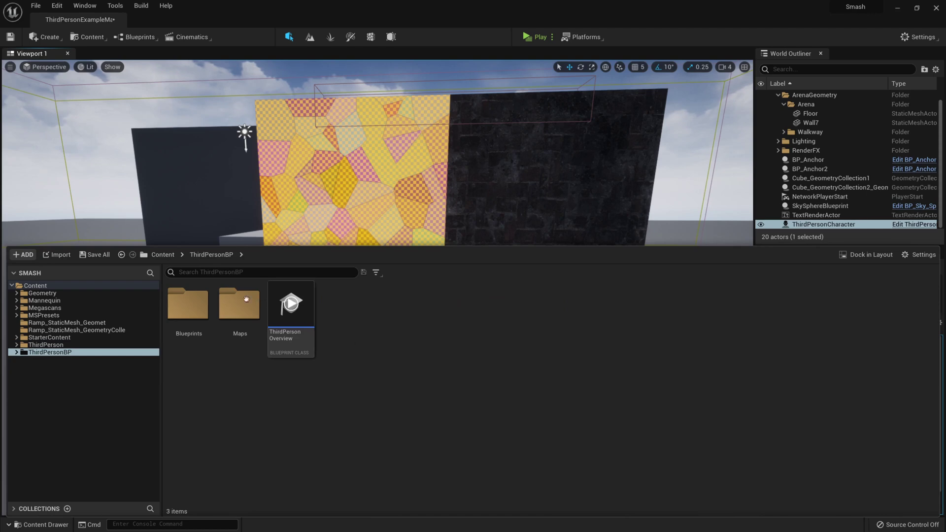
pyautogui.doubleClick(189, 304)
pyautogui.doubleClick(203, 311)
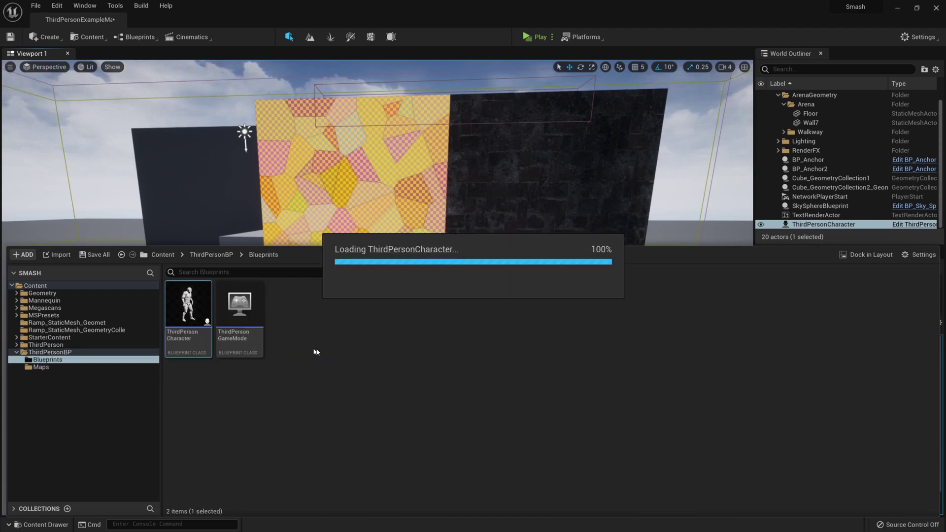
# Examine the Punch section of the event graph, from InputAction Punch through the Is Attacking branch to Play Anim Montage.
pyautogui.scroll(4, 434, 278)
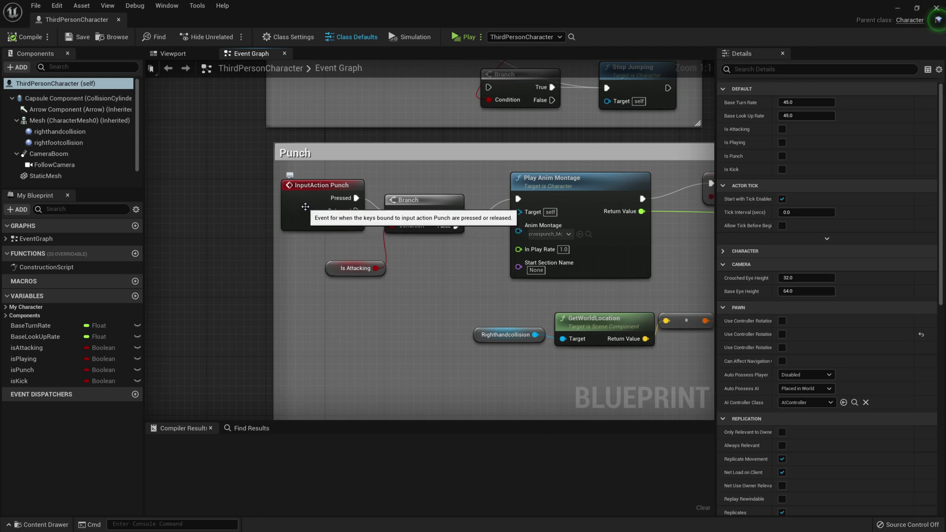
pyautogui.scroll(-2, 313, 242)
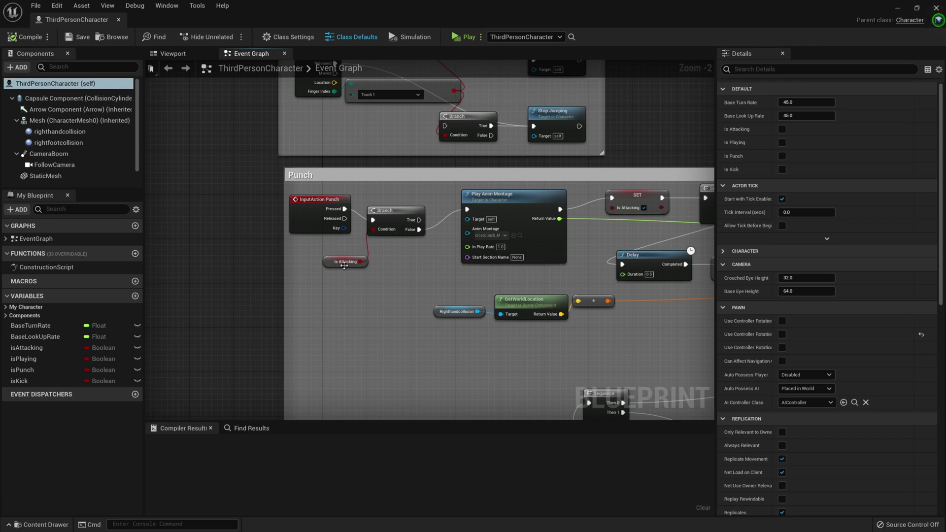
pyautogui.scroll(2, 315, 211)
pyautogui.click(321, 200)
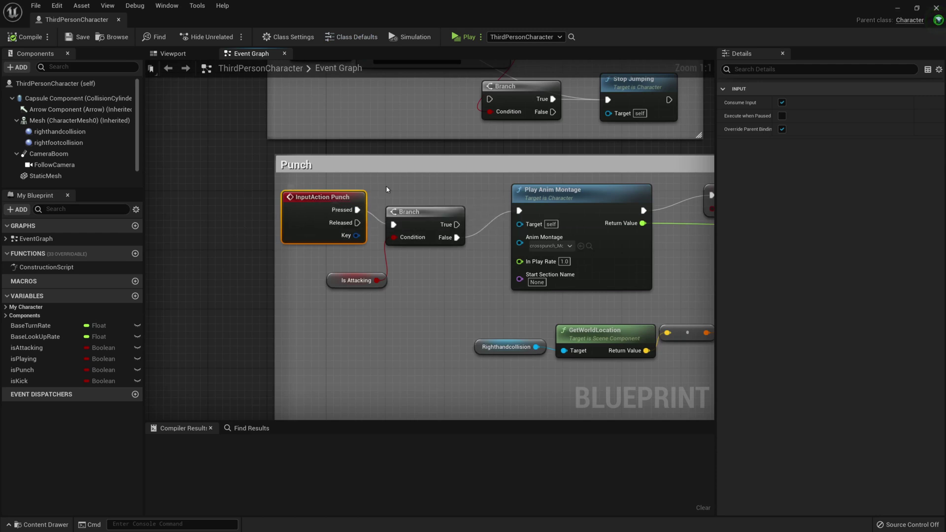
pyautogui.moveTo(402, 198); pyautogui.dragTo(298, 188, button='right')
pyautogui.rightClick(349, 190)
pyautogui.click(286, 285)
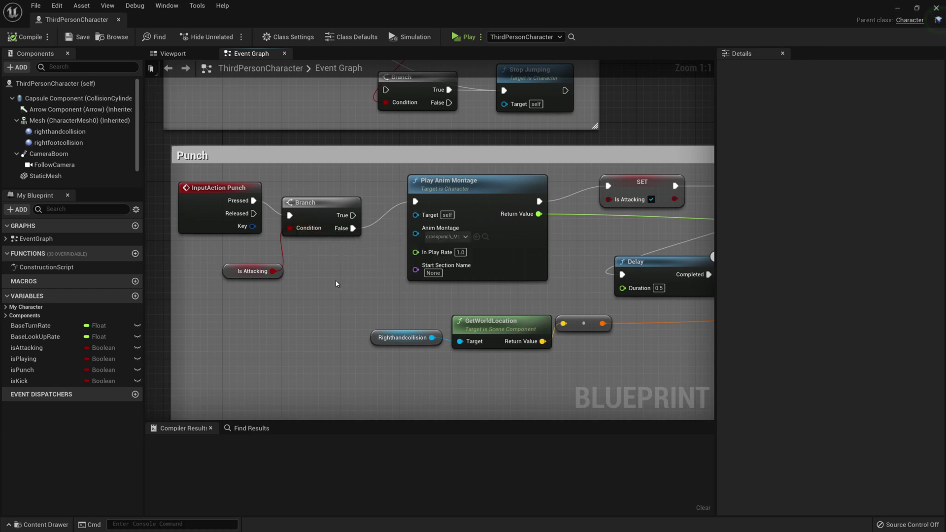
pyautogui.moveTo(358, 280); pyautogui.dragTo(315, 283, button='right')
pyautogui.rightClick(315, 283)
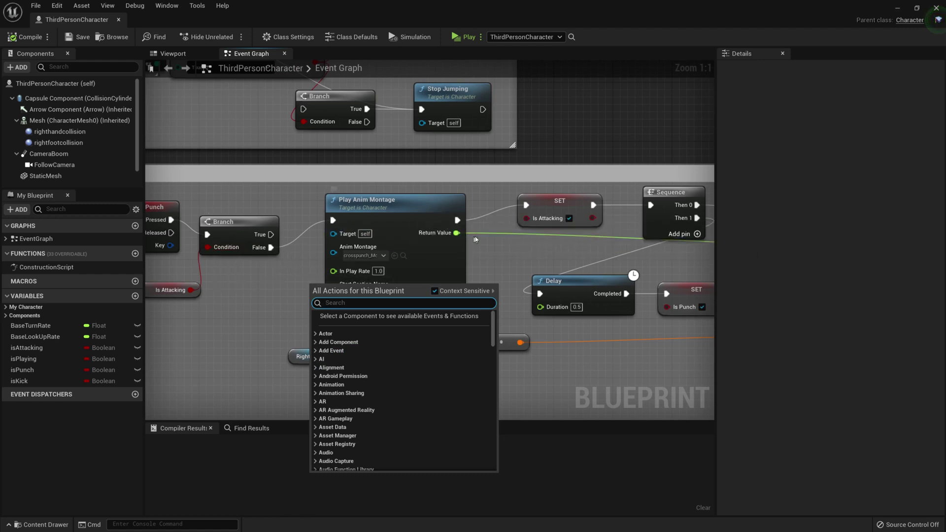
# Examine the Set Is Attacking node between Play Anim Montage and the Sequence, leaving Is Attacking enabled.
pyautogui.moveTo(496, 236); pyautogui.dragTo(446, 183, button='right')
pyautogui.moveTo(479, 219); pyautogui.dragTo(235, 218, button='right')
pyautogui.rightClick(341, 217)
pyautogui.scroll(-1, 332, 225)
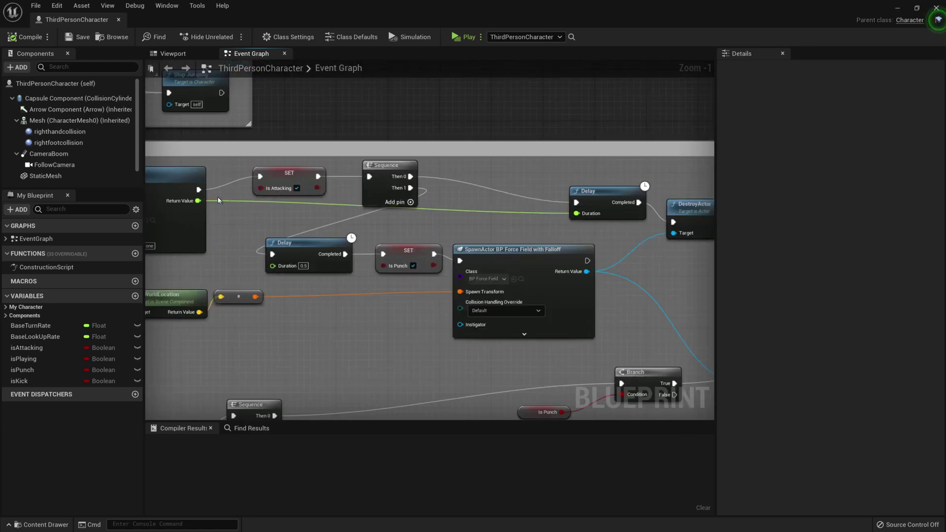
pyautogui.click(296, 188)
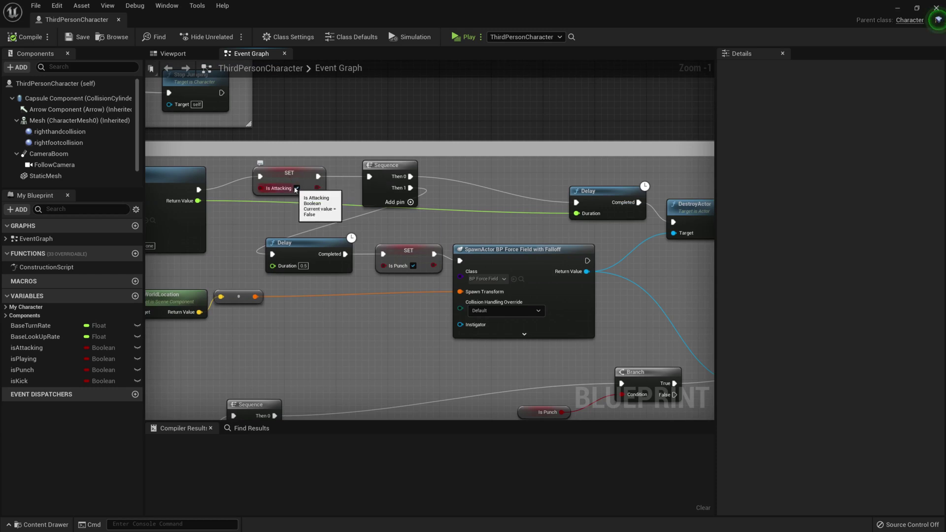
pyautogui.click(296, 189)
pyautogui.moveTo(352, 182)
pyautogui.mouseDown(button='right')
pyautogui.moveTo(273, 182)
pyautogui.moveTo(344, 188)
pyautogui.mouseUp(button='right')
pyautogui.rightClick(273, 182)
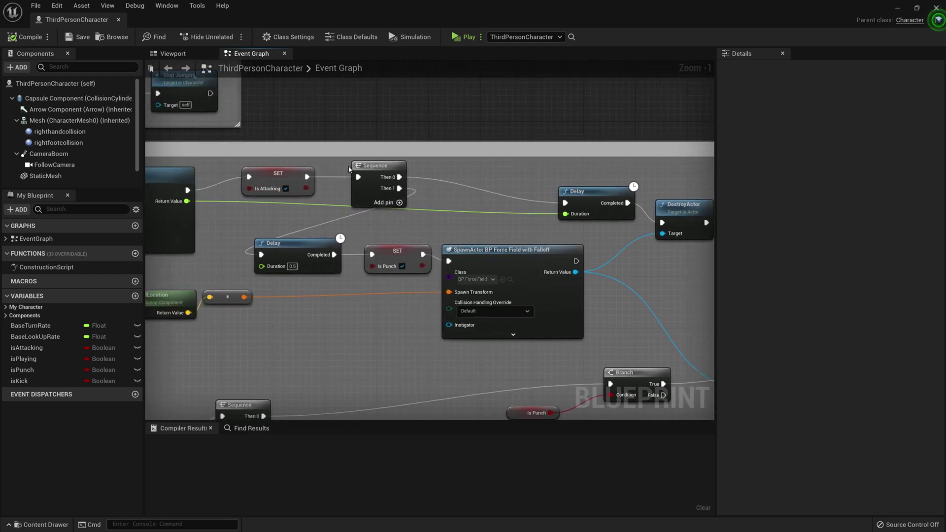
# Trace the punch Sequence through SpawnActor BP Force Field with Falloff, the Delay and DestroyActor to the final Set nodes.
pyautogui.moveTo(437, 186); pyautogui.dragTo(349, 192, button='right')
pyautogui.rightClick(352, 183)
pyautogui.click(547, 201)
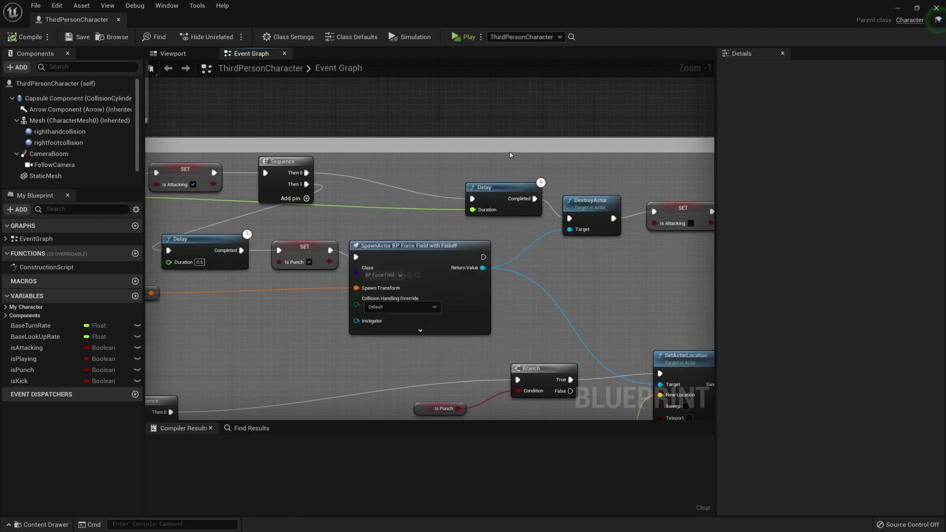
pyautogui.moveTo(450, 226); pyautogui.dragTo(634, 220, button='right')
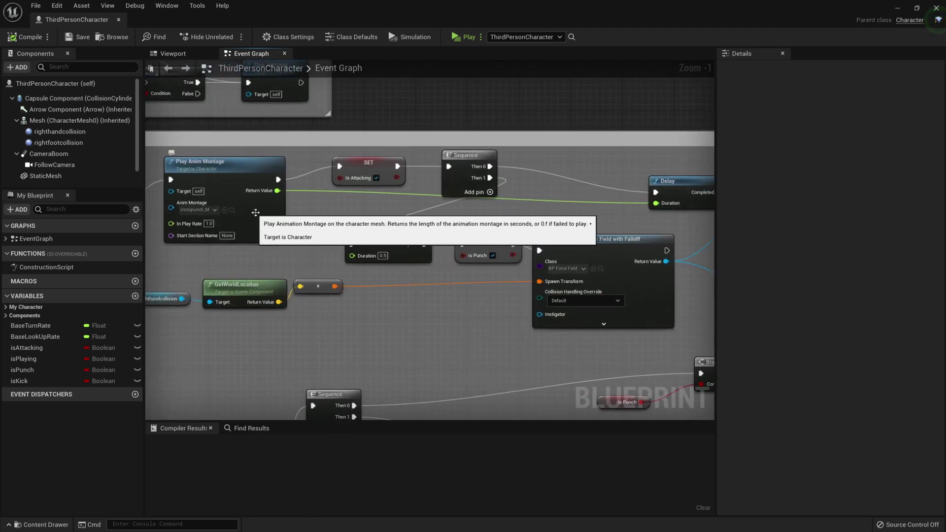
pyautogui.moveTo(433, 202); pyautogui.dragTo(172, 214, button='right')
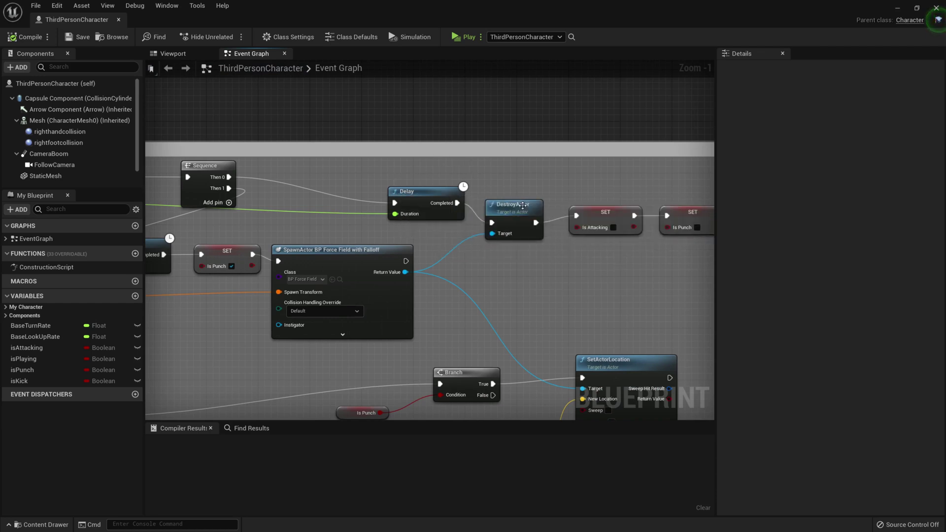
pyautogui.moveTo(503, 177); pyautogui.dragTo(552, 146, button='right')
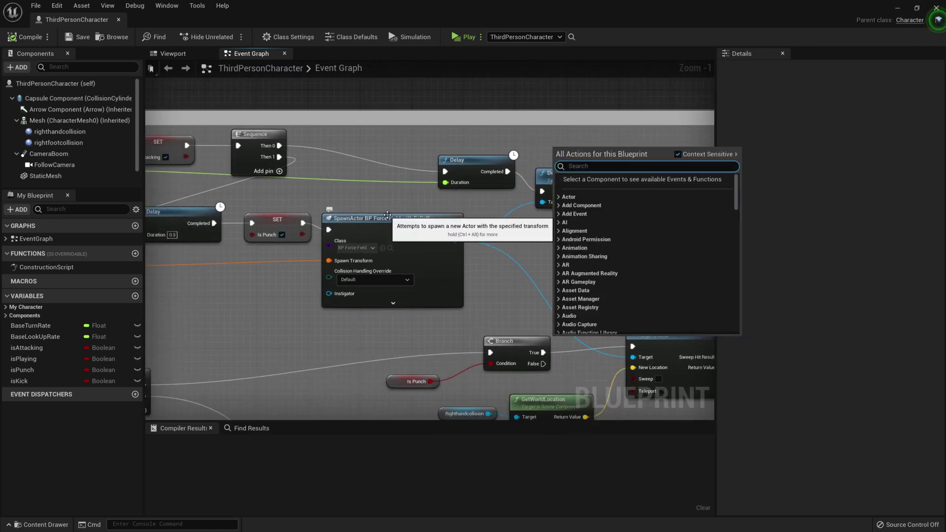
pyautogui.click(364, 219)
pyautogui.moveTo(502, 210); pyautogui.dragTo(336, 225, button='right')
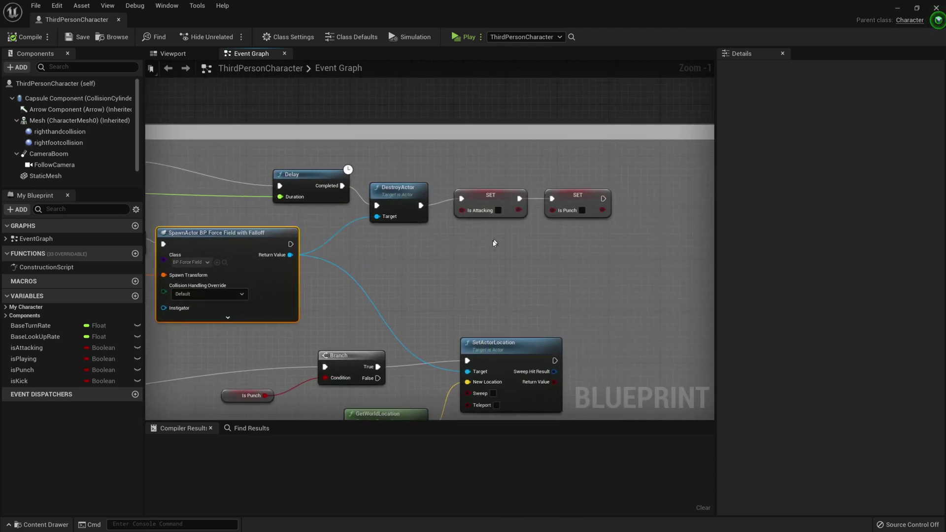
# Examine the punch chain from the final Set nodes back to the Delay and Set Is Punch nodes preceding SpawnActor.
pyautogui.rightClick(457, 243)
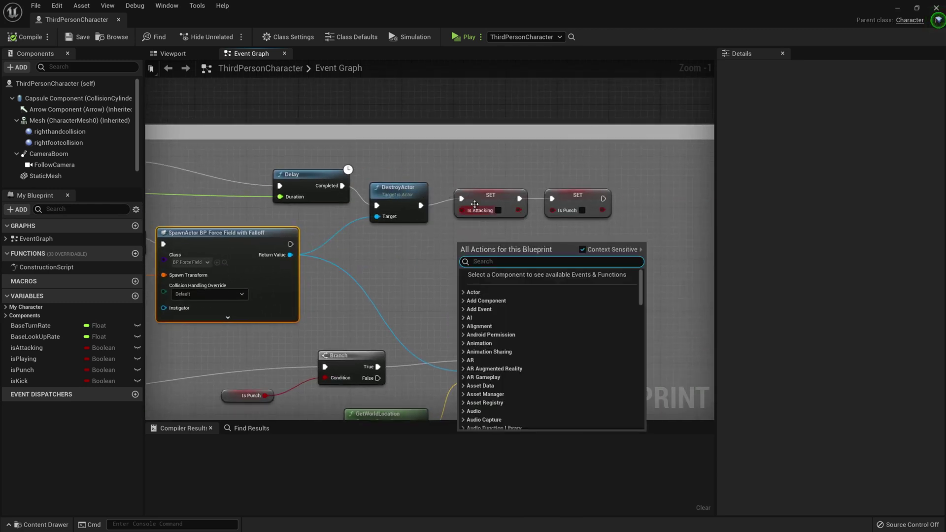
pyautogui.click(588, 156)
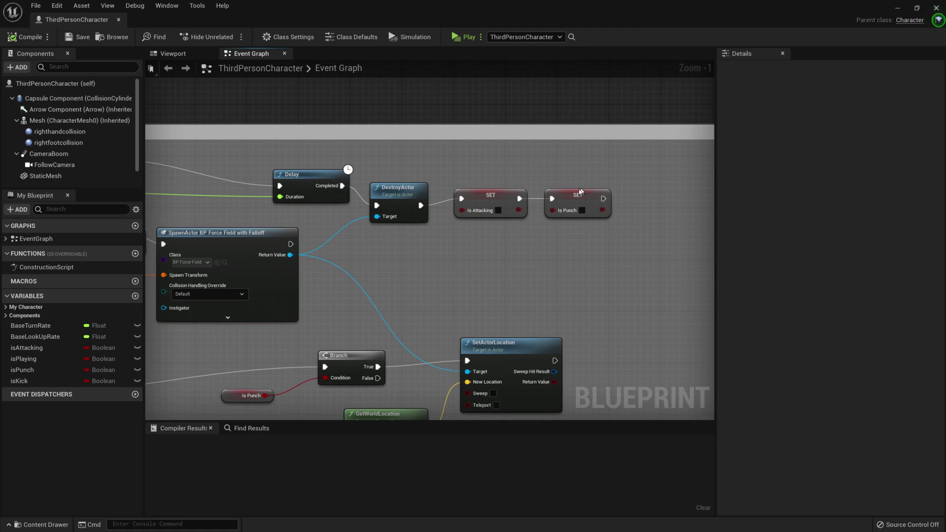
pyautogui.moveTo(447, 238); pyautogui.dragTo(638, 255, button='right')
pyautogui.moveTo(363, 212); pyautogui.dragTo(513, 206, button='right')
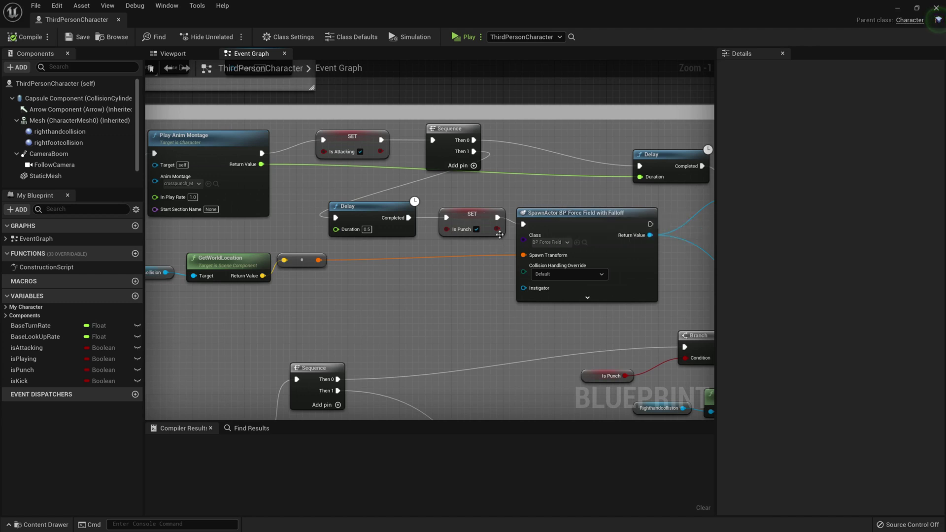
pyautogui.moveTo(477, 281); pyautogui.dragTo(414, 275, button='right')
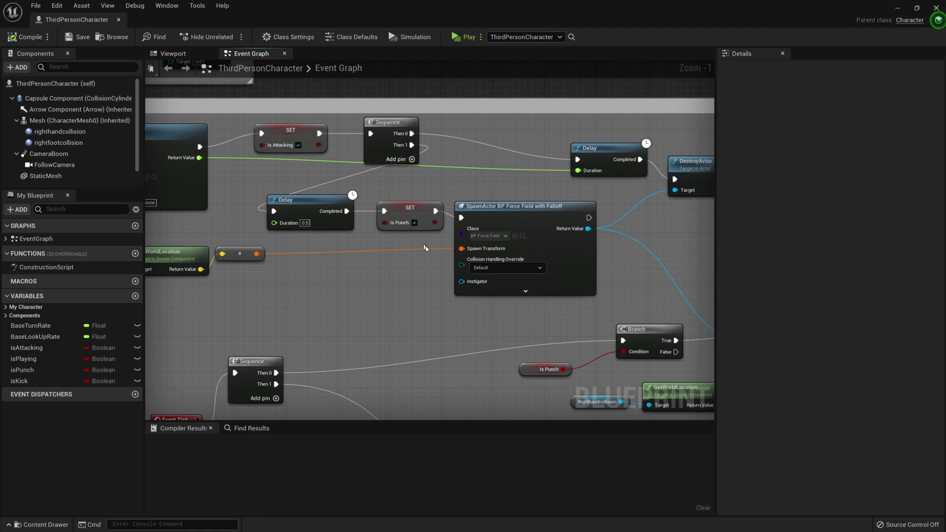
pyautogui.moveTo(413, 220); pyautogui.dragTo(375, 264, button='right')
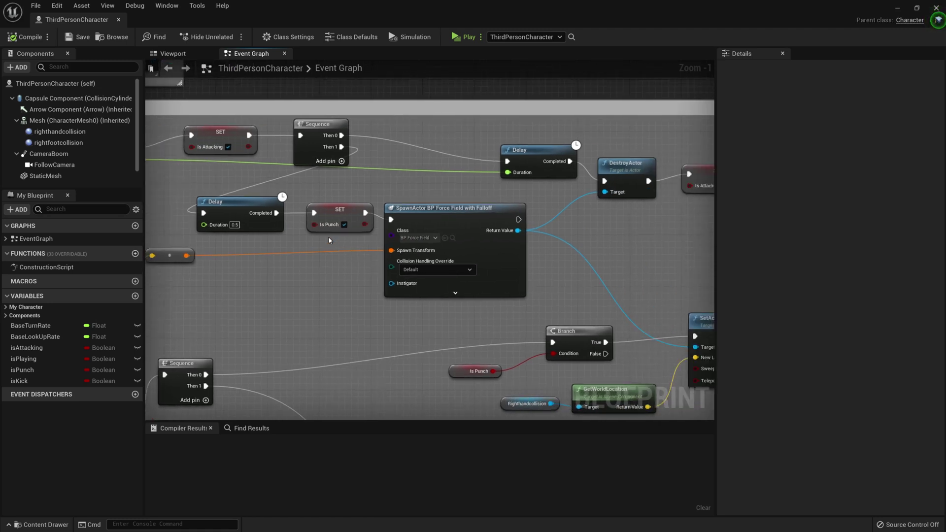
pyautogui.scroll(1, 446, 208)
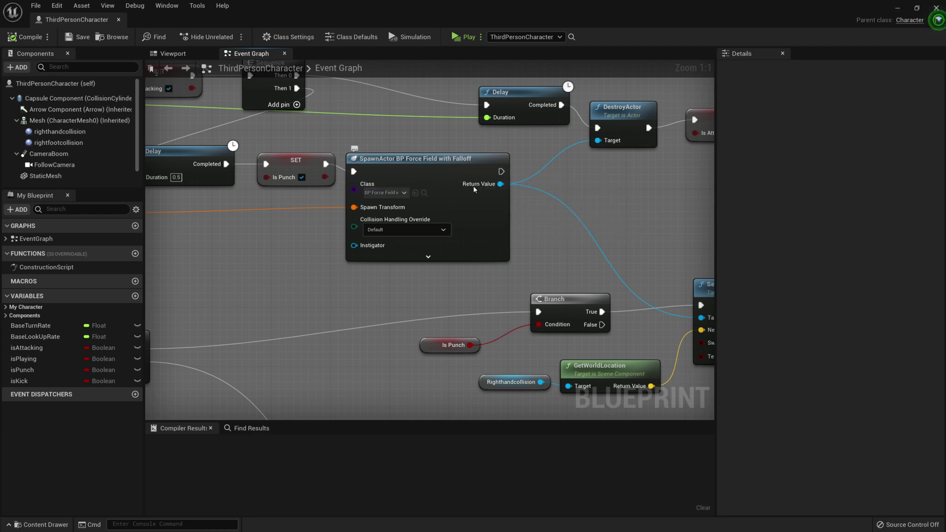
# Trace Event Tick through its Sequence and the Is Punch Branch to SetActorLocation, including the Righthandcollision world location input.
pyautogui.moveTo(538, 228); pyautogui.dragTo(455, 198, button='right')
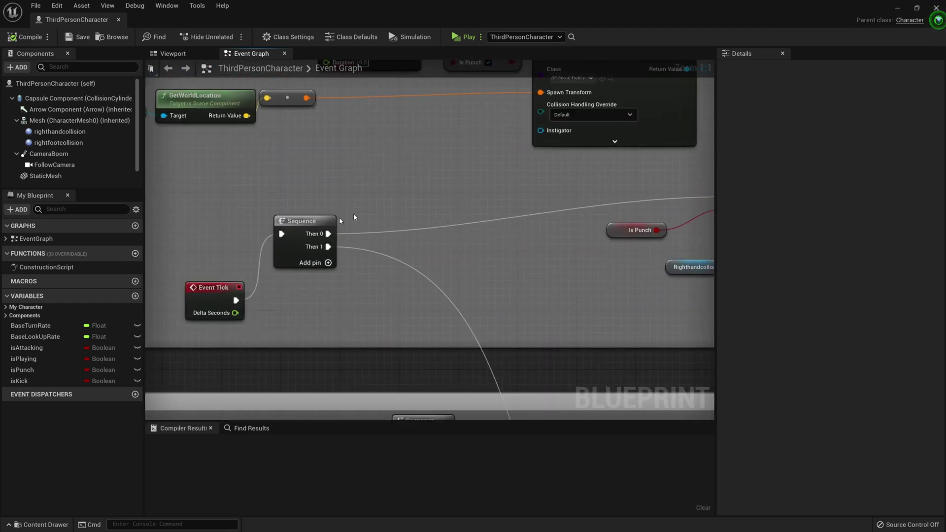
pyautogui.moveTo(530, 205); pyautogui.dragTo(205, 213, button='right')
pyautogui.moveTo(520, 225); pyautogui.dragTo(475, 234, button='right')
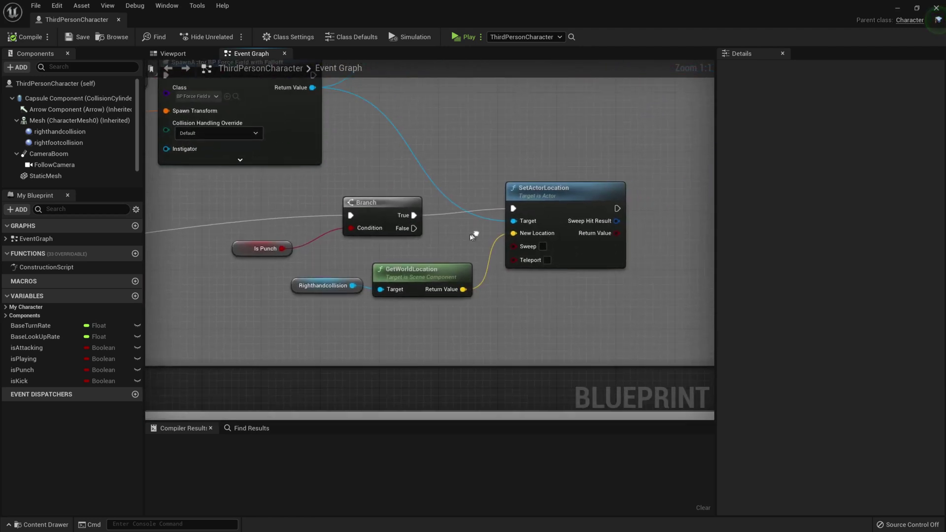
pyautogui.moveTo(292, 239); pyautogui.dragTo(268, 268, button='right')
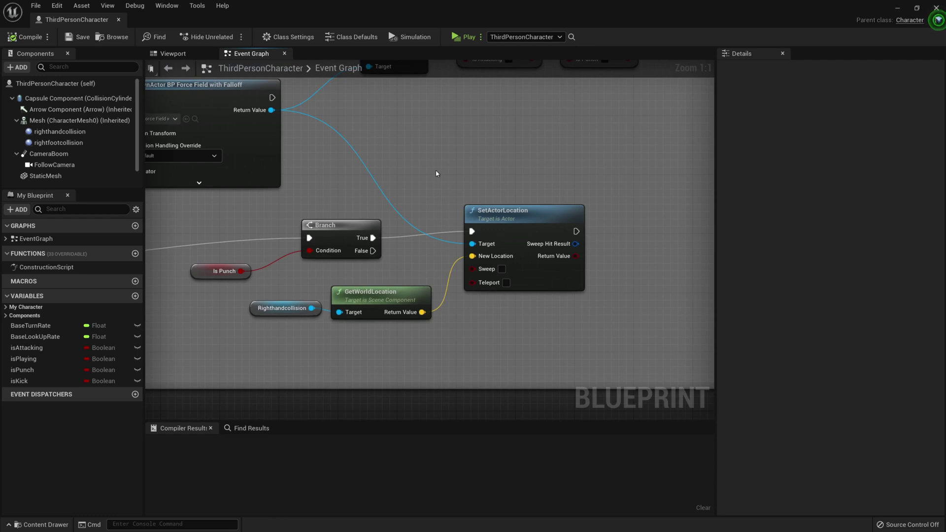
pyautogui.moveTo(436, 173); pyautogui.dragTo(530, 230, button='right')
pyautogui.rightClick(437, 202)
pyautogui.click(525, 171)
pyautogui.moveTo(593, 218); pyautogui.dragTo(545, 198, button='right')
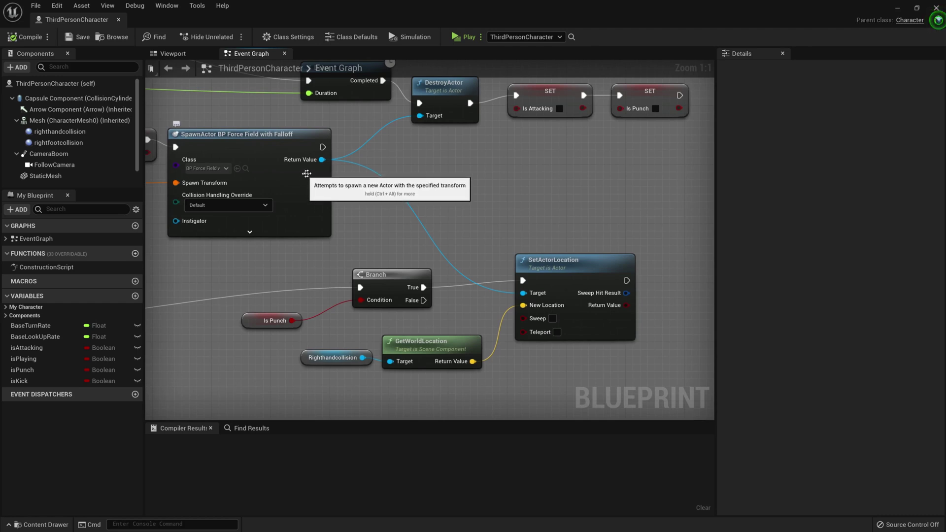
pyautogui.moveTo(306, 174); pyautogui.dragTo(401, 153, button='right')
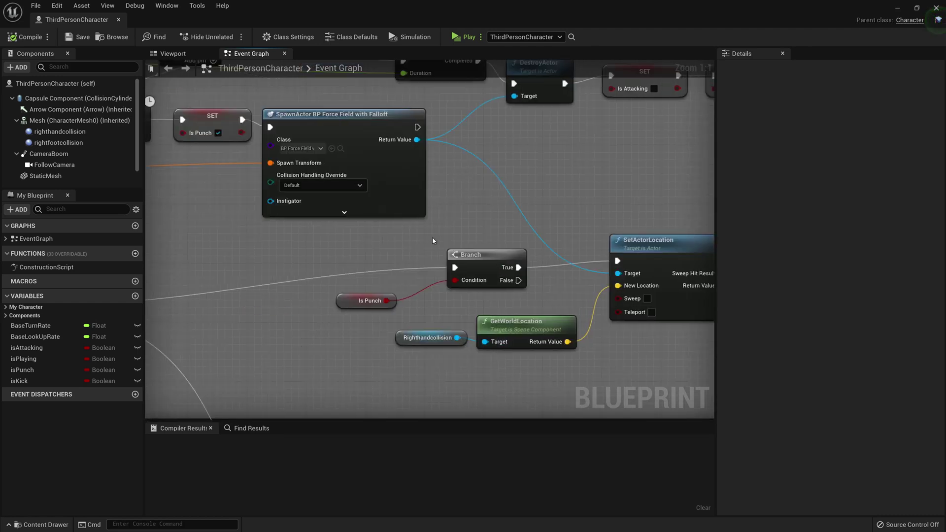
pyautogui.moveTo(432, 238); pyautogui.dragTo(433, 197, button='right')
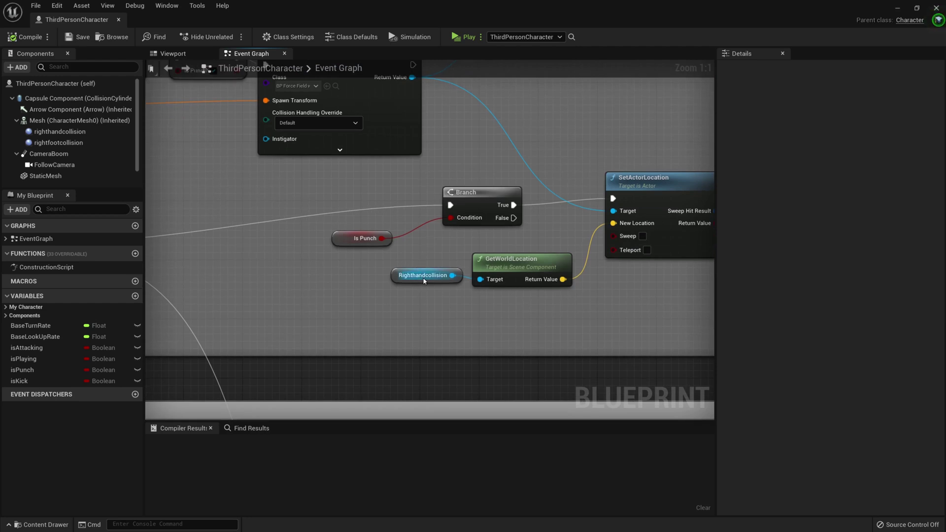
# Inspect the righthandcollision and rightfootcollision spheres on the character mesh in the blueprint's 3D preview.
pyautogui.click(173, 53)
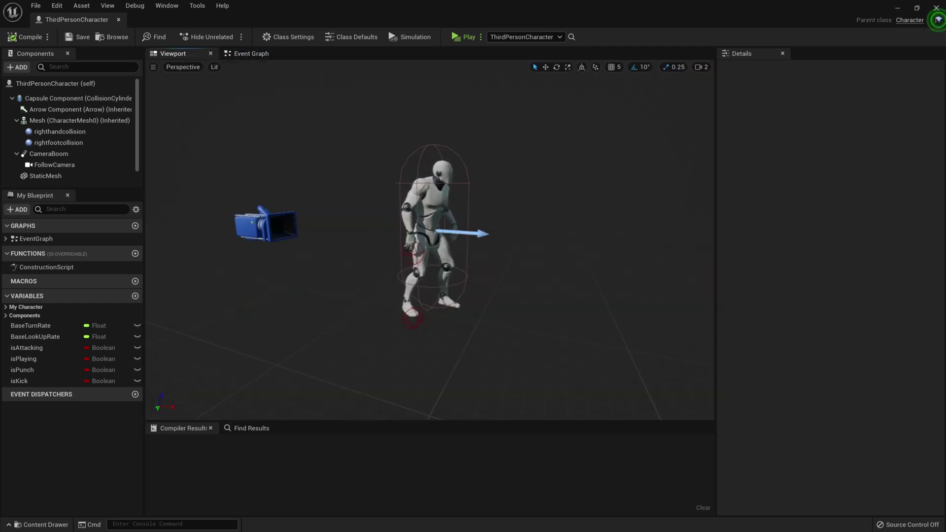
pyautogui.scroll(5, 442, 268)
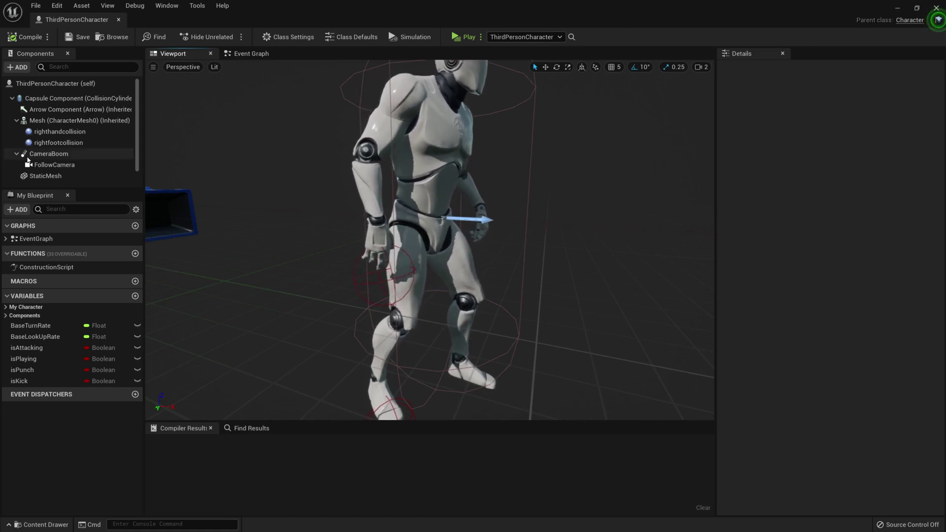
pyautogui.click(61, 132)
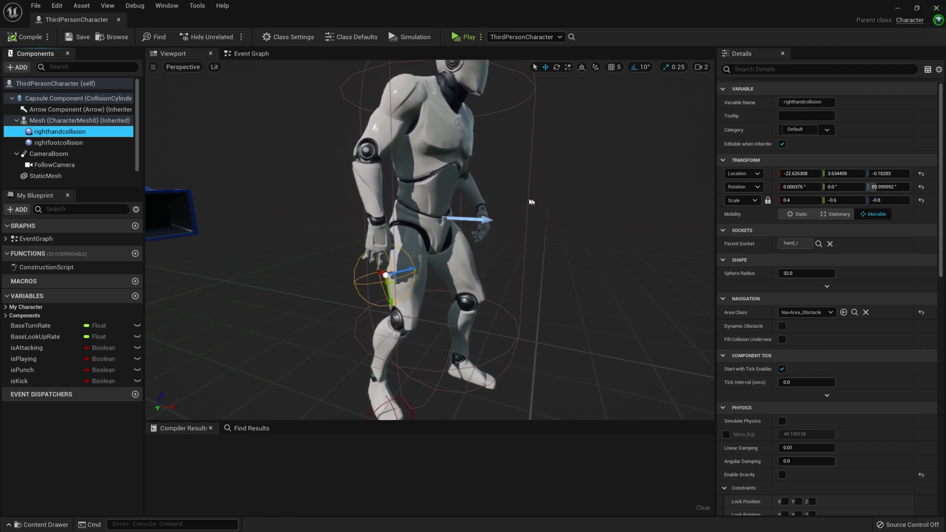
pyautogui.scroll(-5, 529, 202)
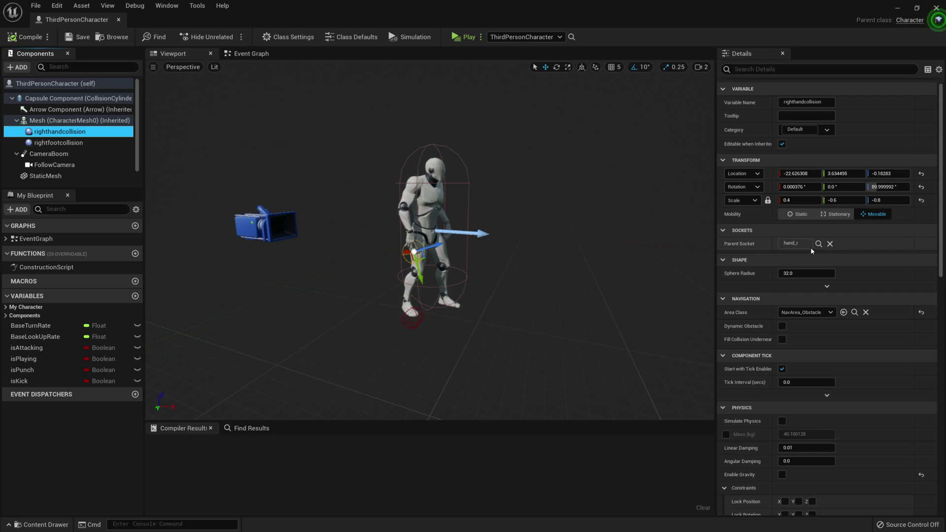
pyautogui.click(58, 143)
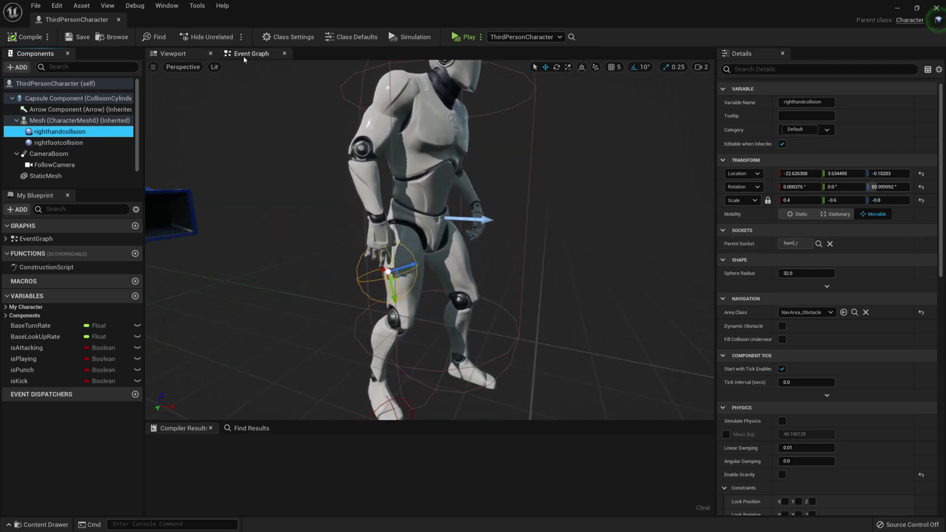
# Examine the Kick section of the event graph, from InputAction Kick through Play Anim Montage to the Delay and Set Is Kick nodes.
pyautogui.click(251, 54)
pyautogui.scroll(-6, 293, 105)
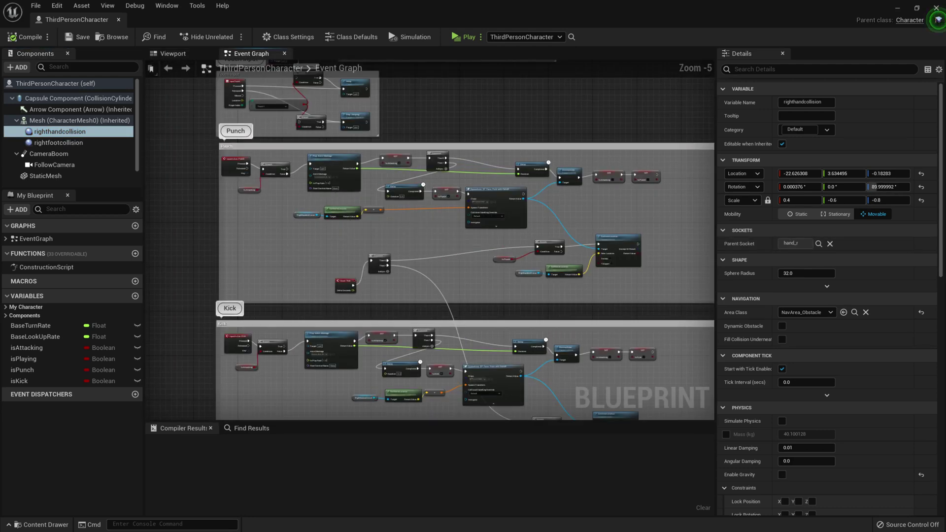
pyautogui.scroll(3, 276, 148)
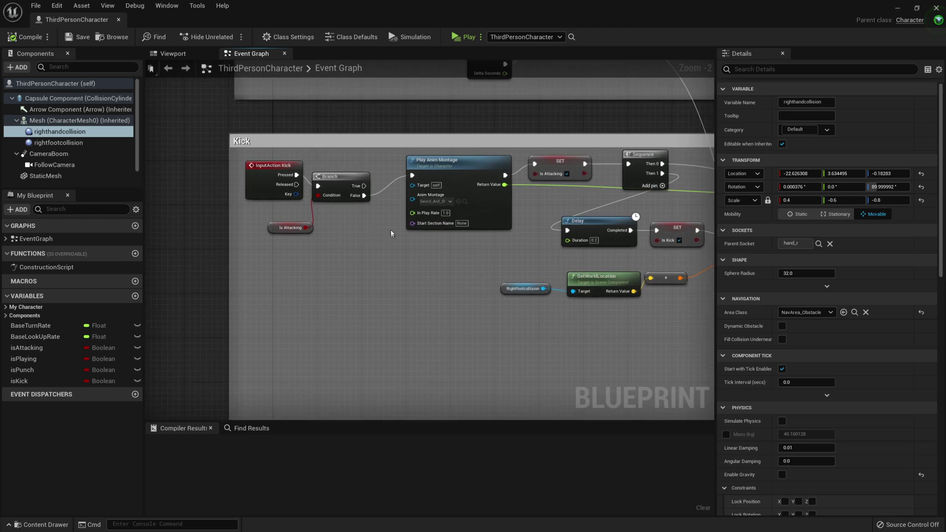
pyautogui.rightClick(372, 232)
pyautogui.click(339, 128)
pyautogui.moveTo(309, 267); pyautogui.dragTo(331, 225, button='right')
pyautogui.moveTo(447, 232); pyautogui.dragTo(203, 275, button='right')
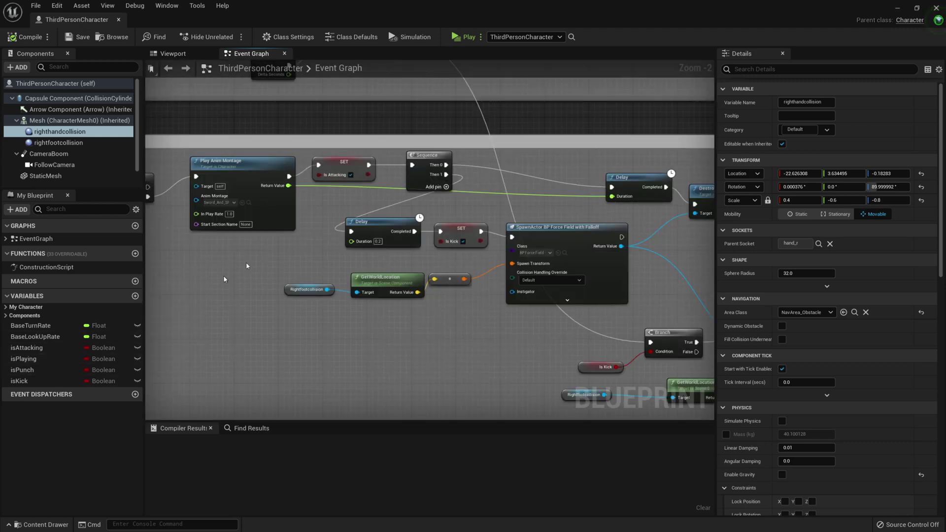
pyautogui.scroll(1, 340, 190)
pyautogui.scroll(1, 475, 235)
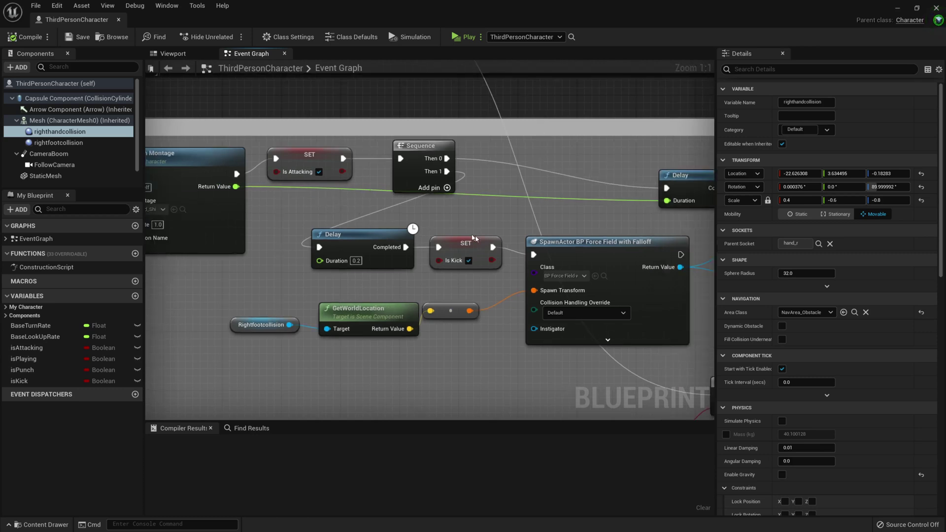
# Trace the kick's SpawnActor node, Is Kick Branch and Rightfootcollision location through to SetActorLocation and the DestroyActor chain.
pyautogui.moveTo(532, 231); pyautogui.dragTo(331, 118, button='right')
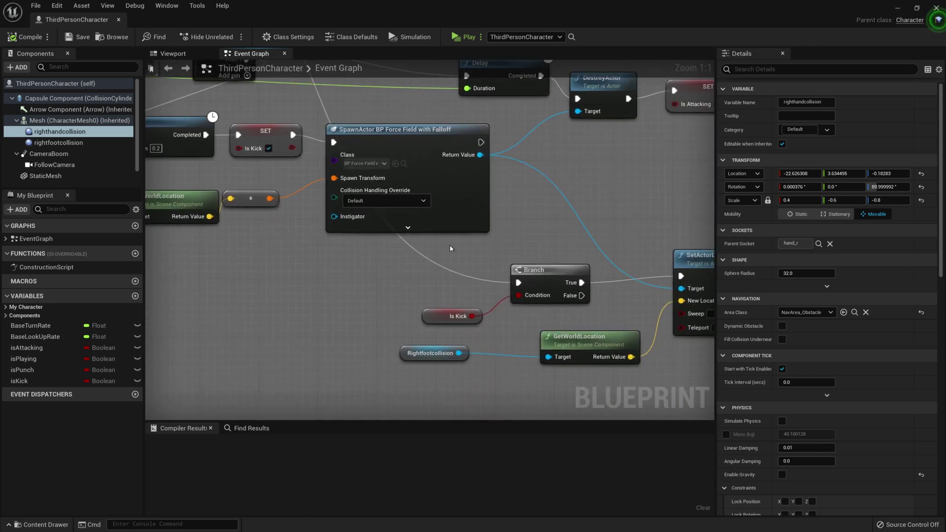
pyautogui.moveTo(381, 324); pyautogui.dragTo(410, 211, button='right')
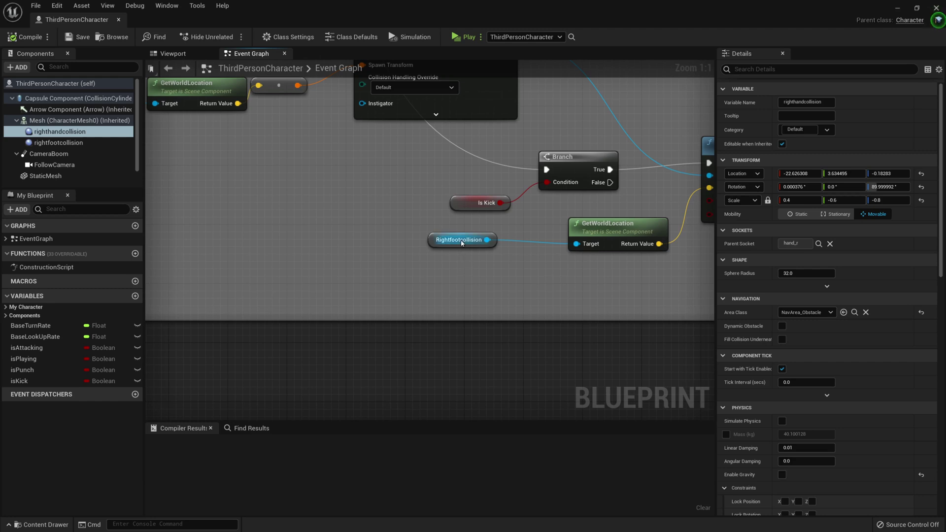
pyautogui.moveTo(351, 213); pyautogui.dragTo(485, 277, button='right')
pyautogui.moveTo(595, 283); pyautogui.dragTo(235, 295, button='right')
pyautogui.scroll(-2, 476, 229)
pyautogui.scroll(-3, 535, 178)
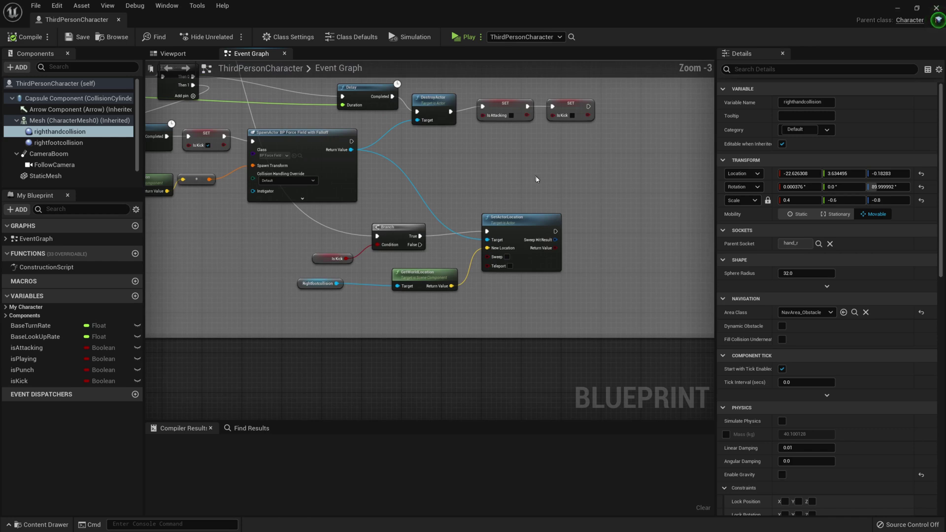
# Move and turn the character beside the fractured walls in the standalone Smash preview.
pyautogui.click(170, 54)
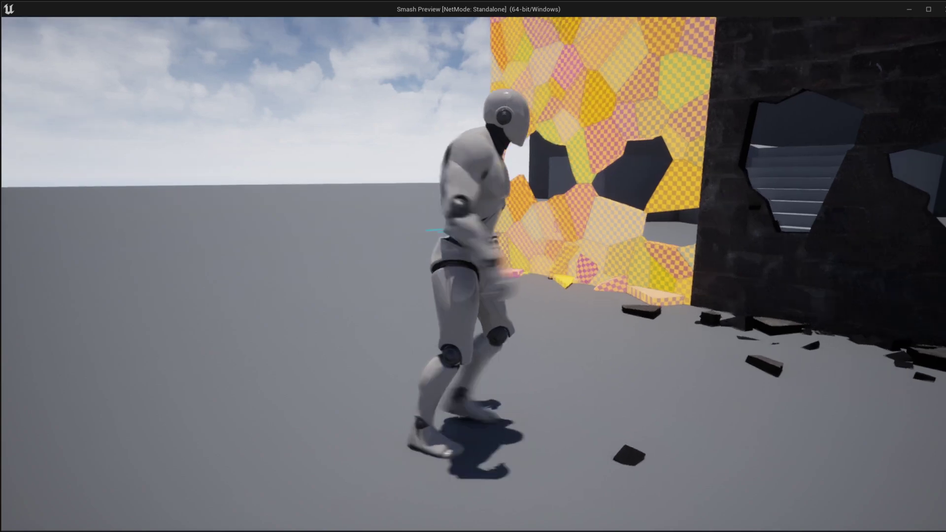
pyautogui.press('w')
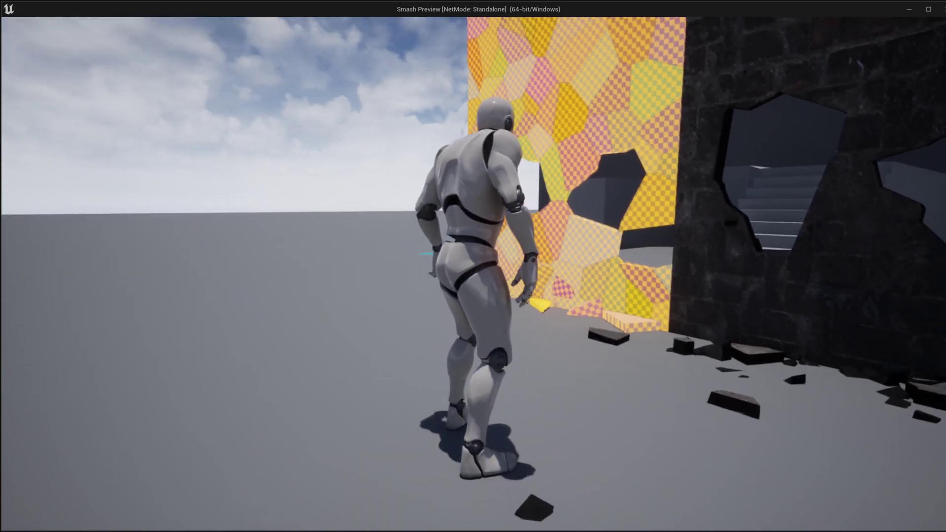
pyautogui.press('d')
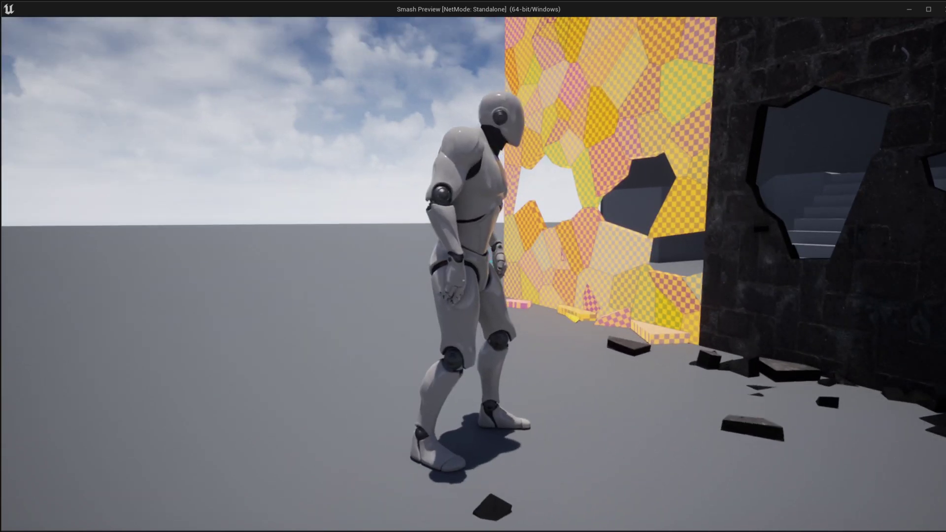